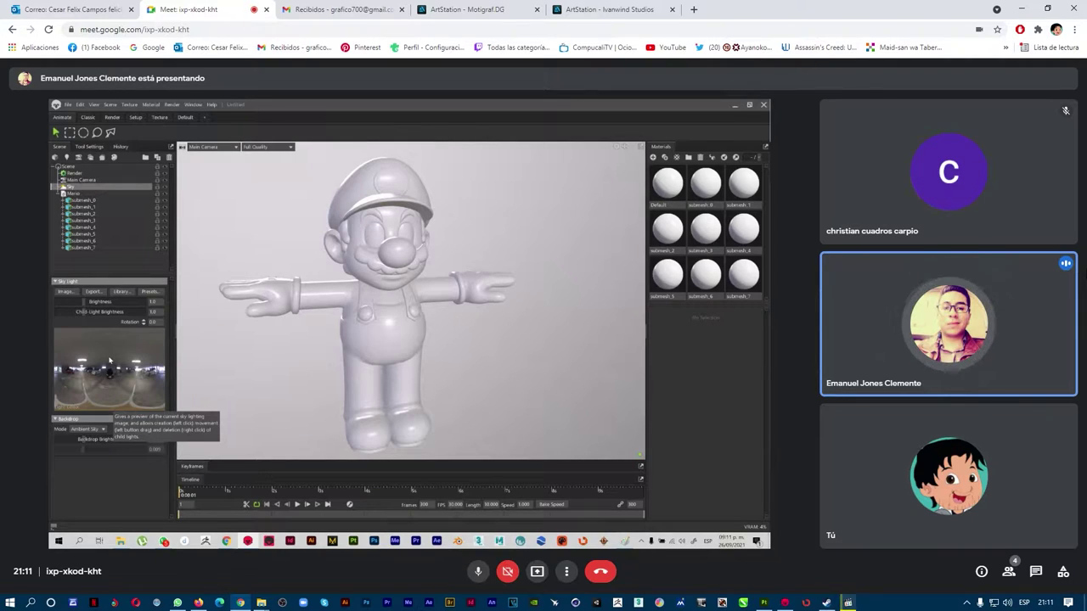
Step: Stop and save the running screen recording from the GeForce Experience overlay
mouse_move(226, 540)
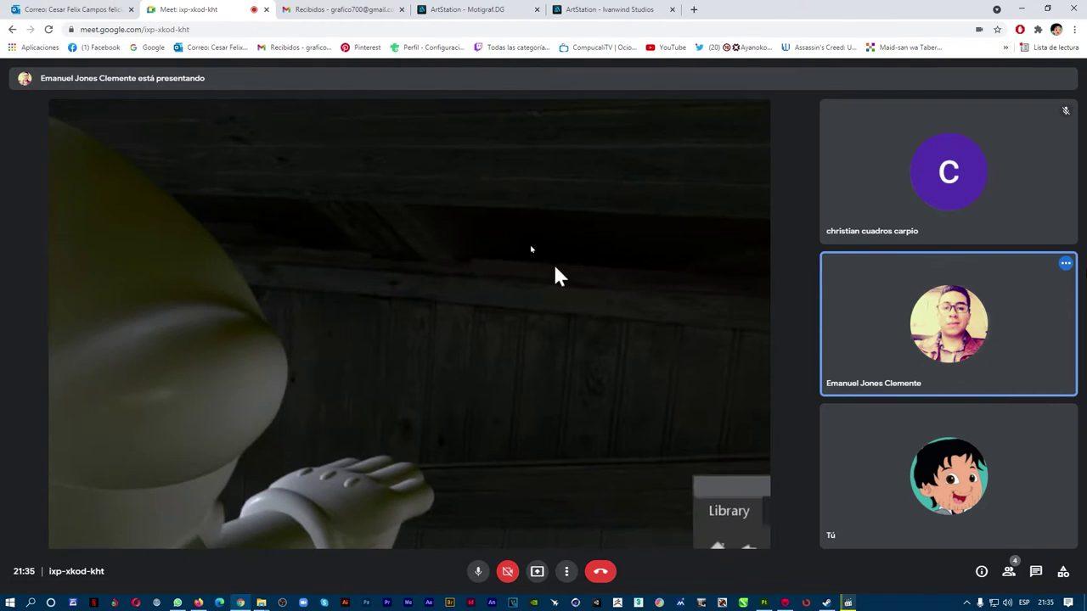
key(alt+z)
click(584, 226)
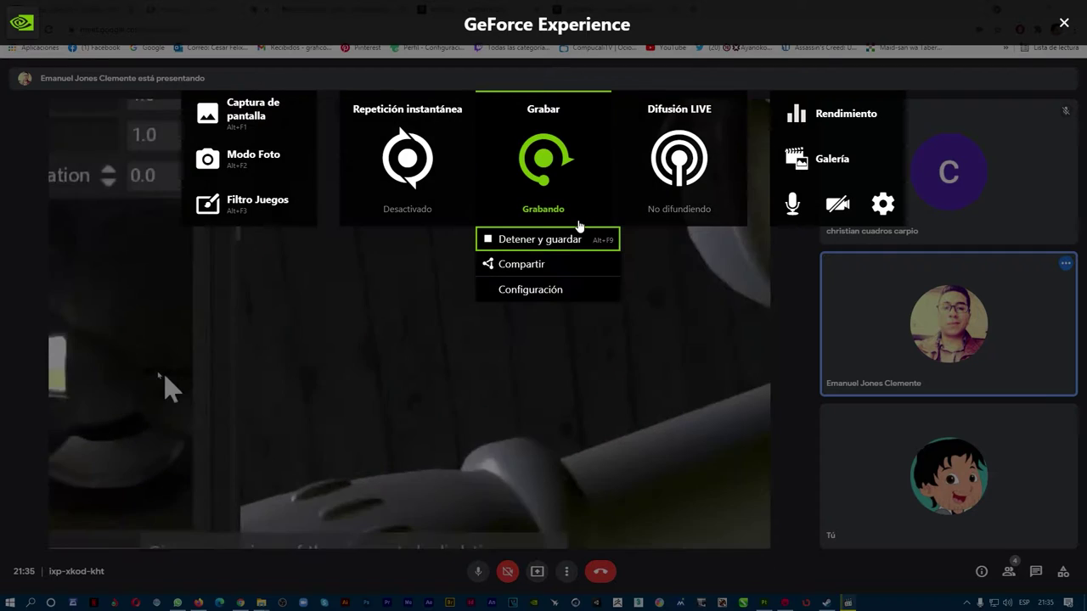
click(578, 244)
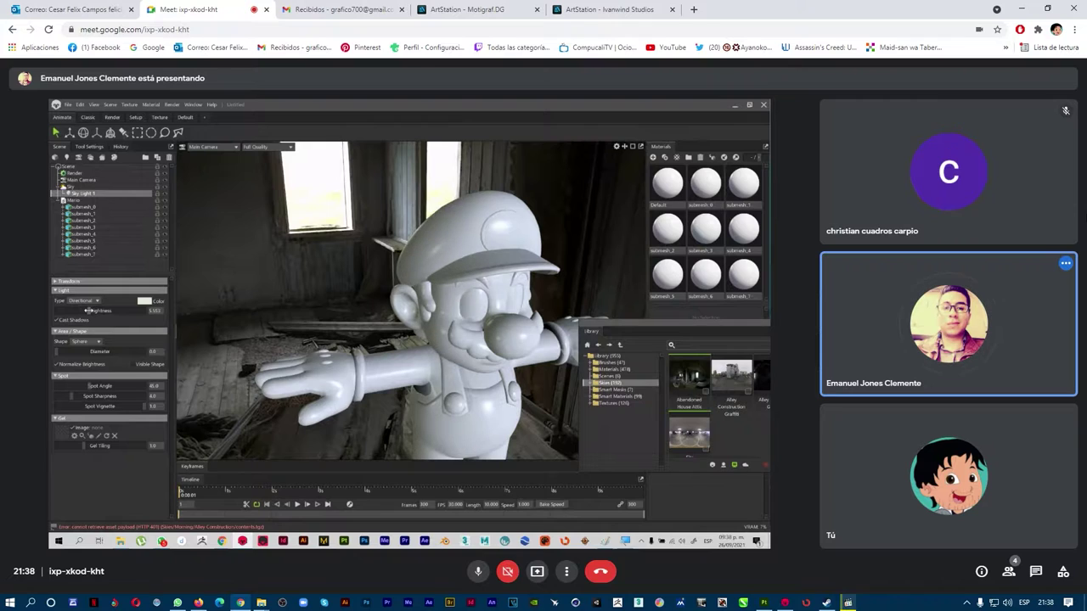
Step: Toggle the visibility of Sky Light 1 and examine its effect on the Mario model from several sides
drag(195, 329, 429, 350)
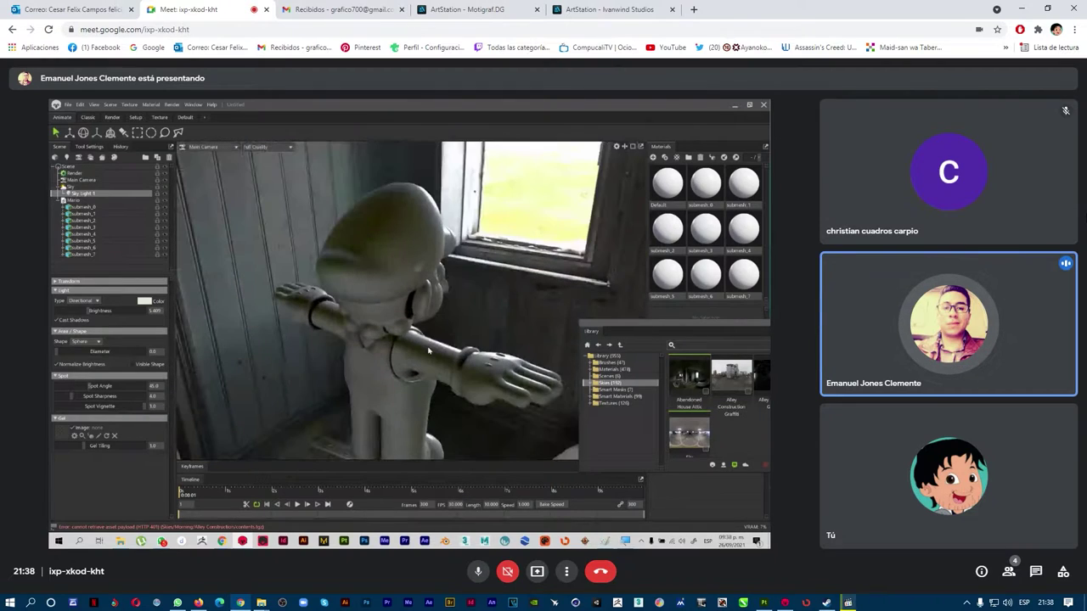
click(165, 194)
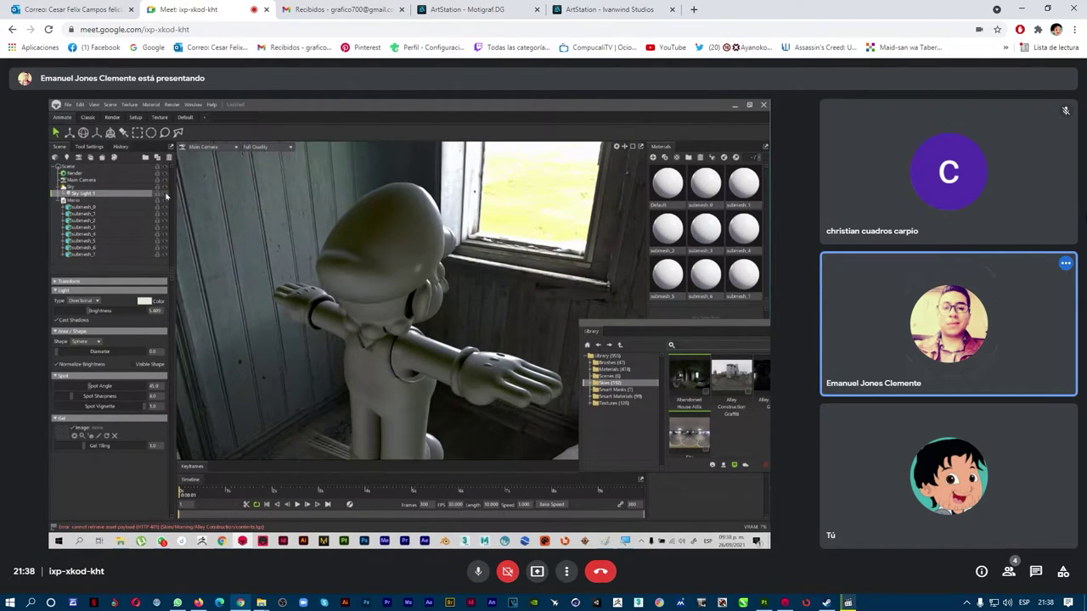
drag(326, 331, 390, 325)
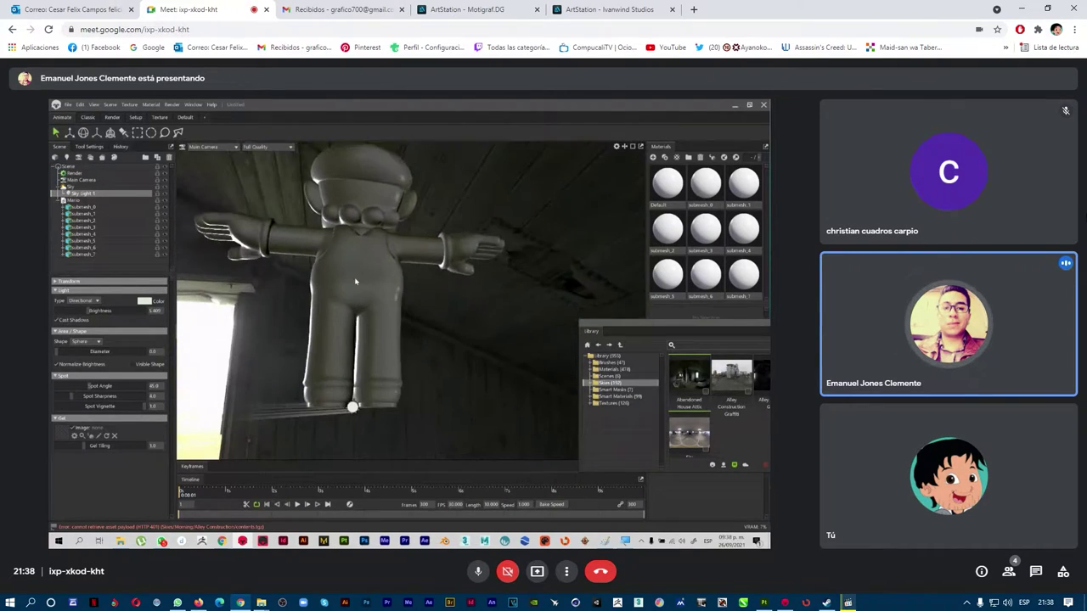
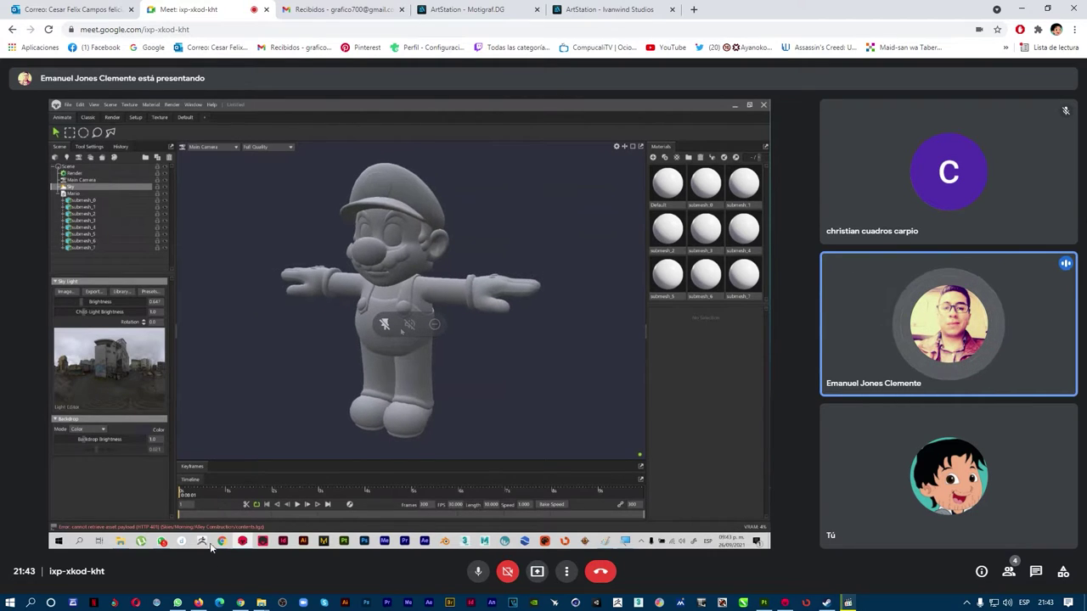
Step: Switch to Firefox, roll for free BTC on FreeBitco.in without a captcha, and return to the Meet call
click(202, 605)
scroll(526, 424, down, 3)
click(527, 425)
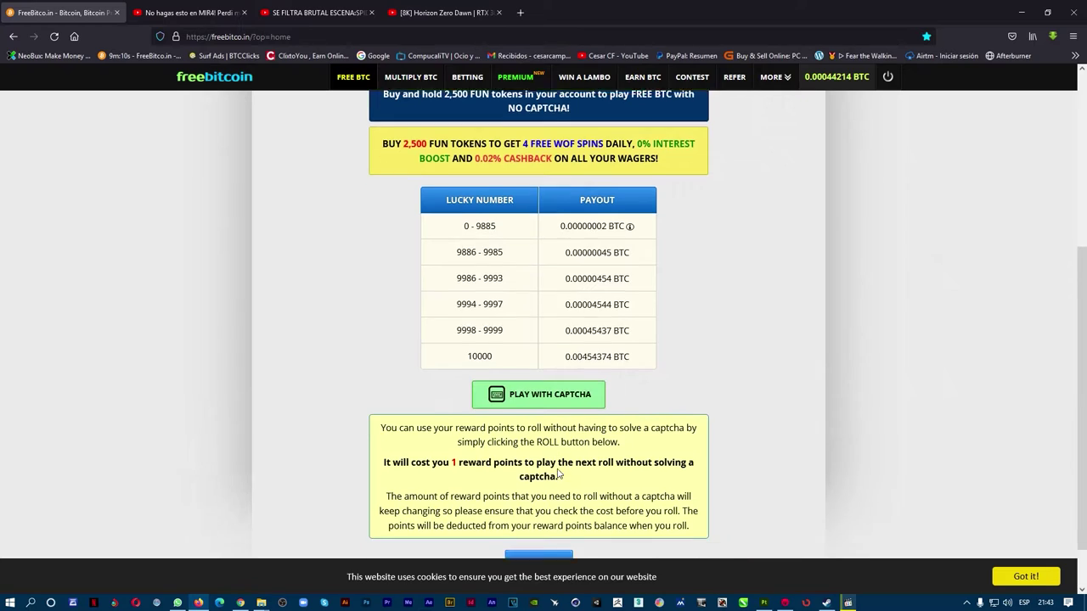
scroll(540, 475, down, 2)
click(540, 503)
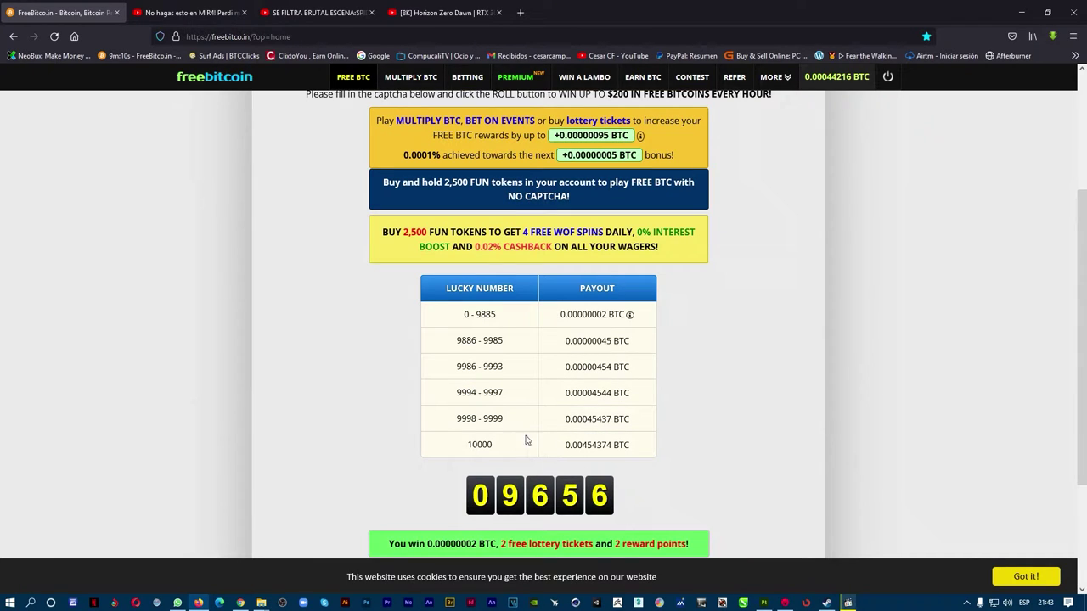
click(240, 603)
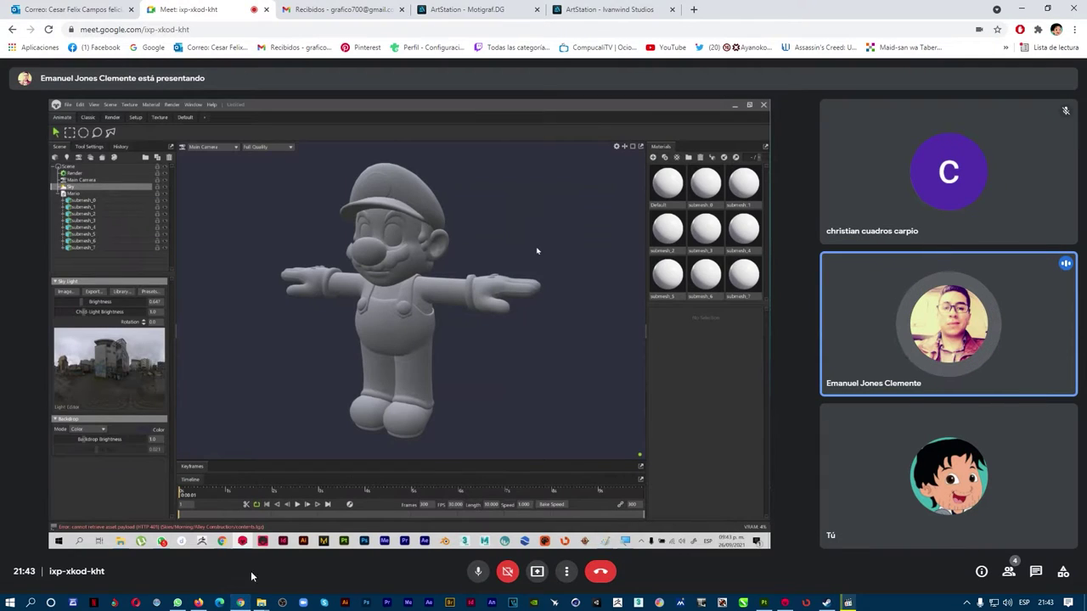
Step: Switch to the local Marmoset Toolbag scene, clear the mesh selection and view the whole Mario model from the front
mouse_move(199, 601)
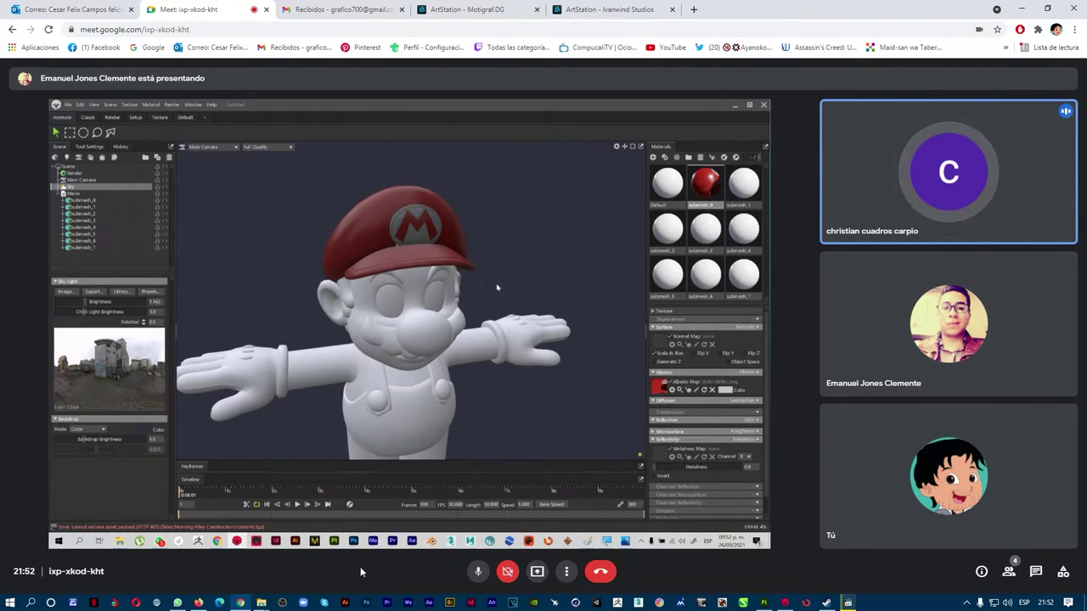
click(786, 604)
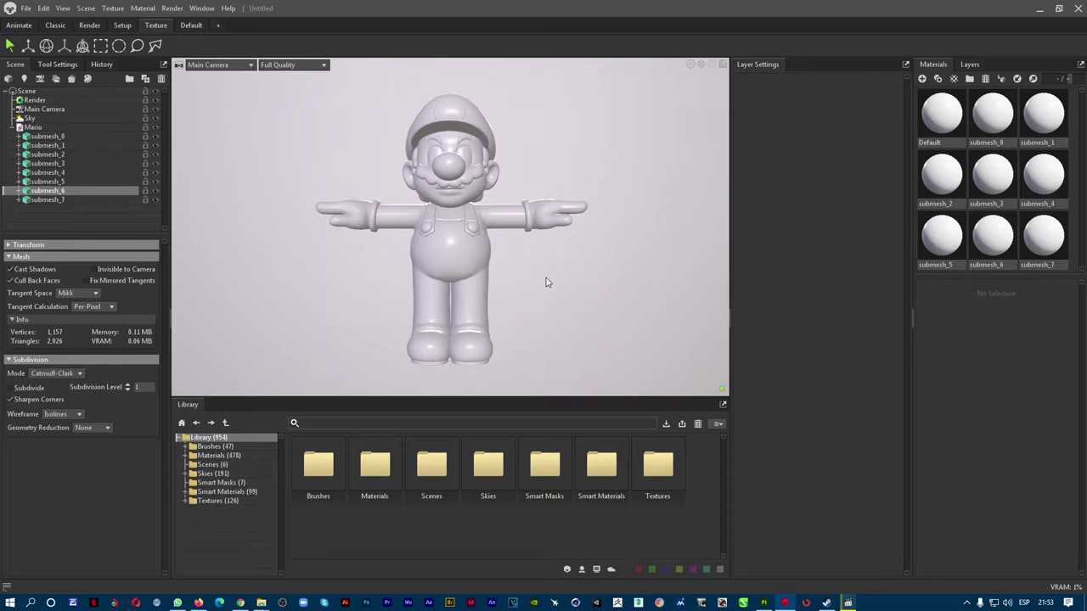
scroll(542, 297, up, 3)
scroll(539, 301, down, 2)
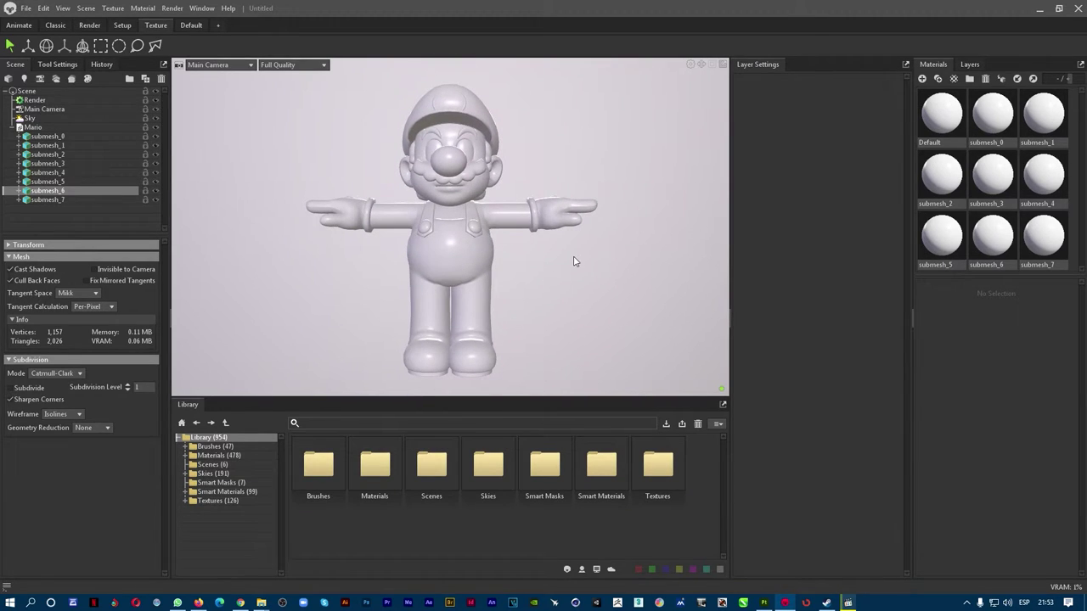
click(566, 284)
drag(554, 285, 557, 324)
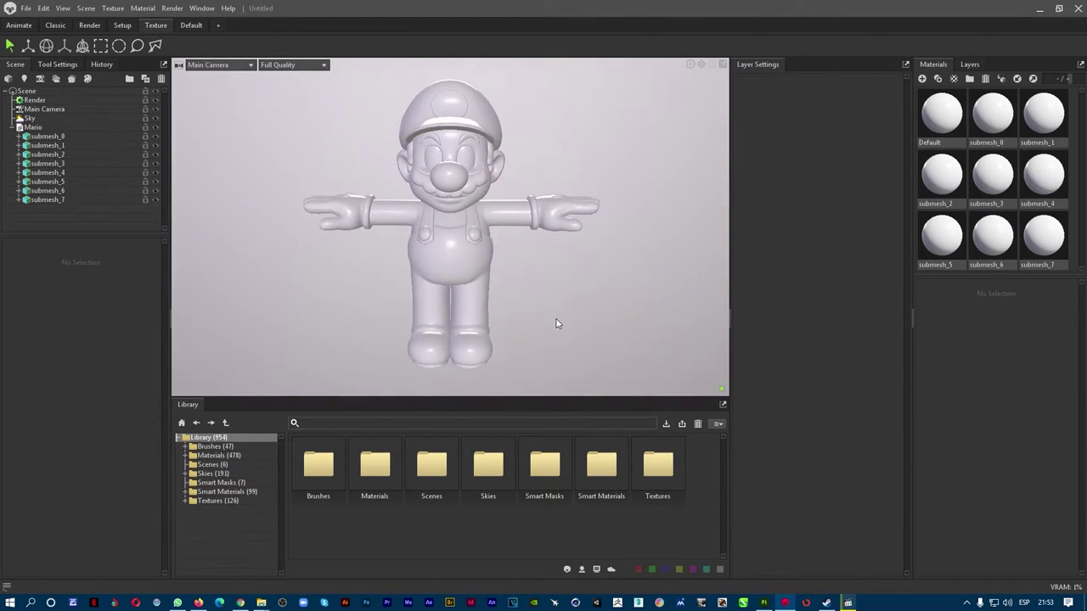
Step: Check the settings of Mario's head mesh and of the Render object, and return to the Meet call
click(457, 174)
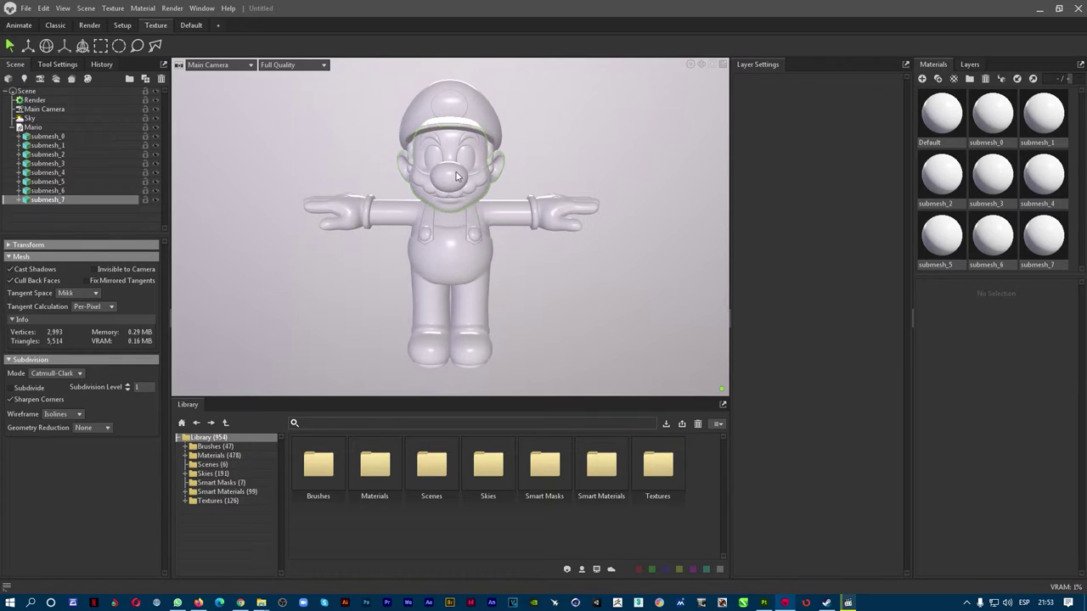
click(543, 174)
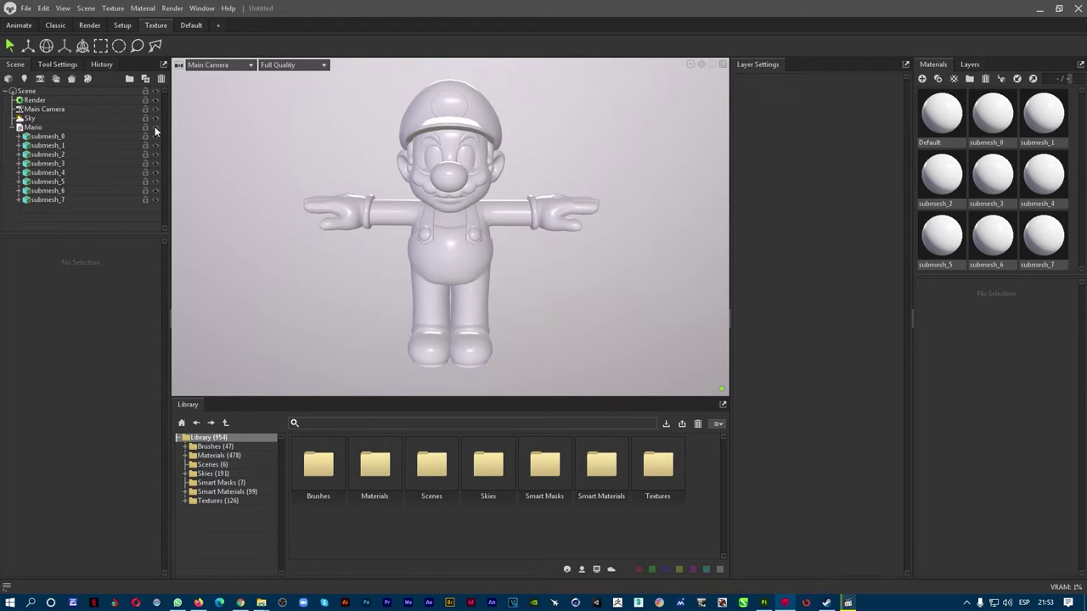
click(69, 103)
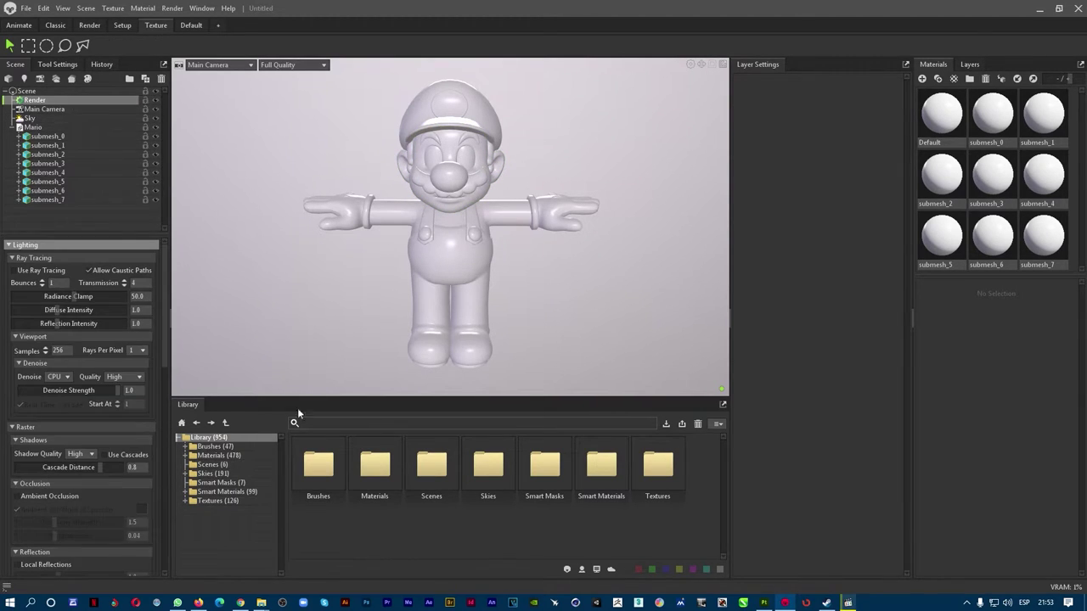
click(241, 602)
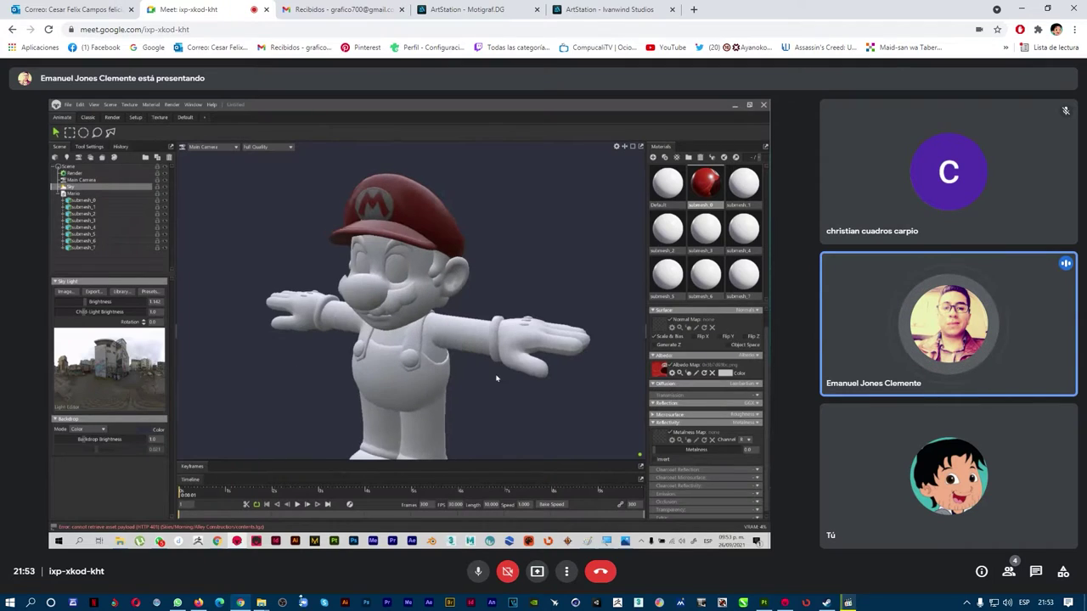
Step: Set the brown hair material's anisotropy to 0.153 and its roughness to about 0.82
mouse_move(197, 602)
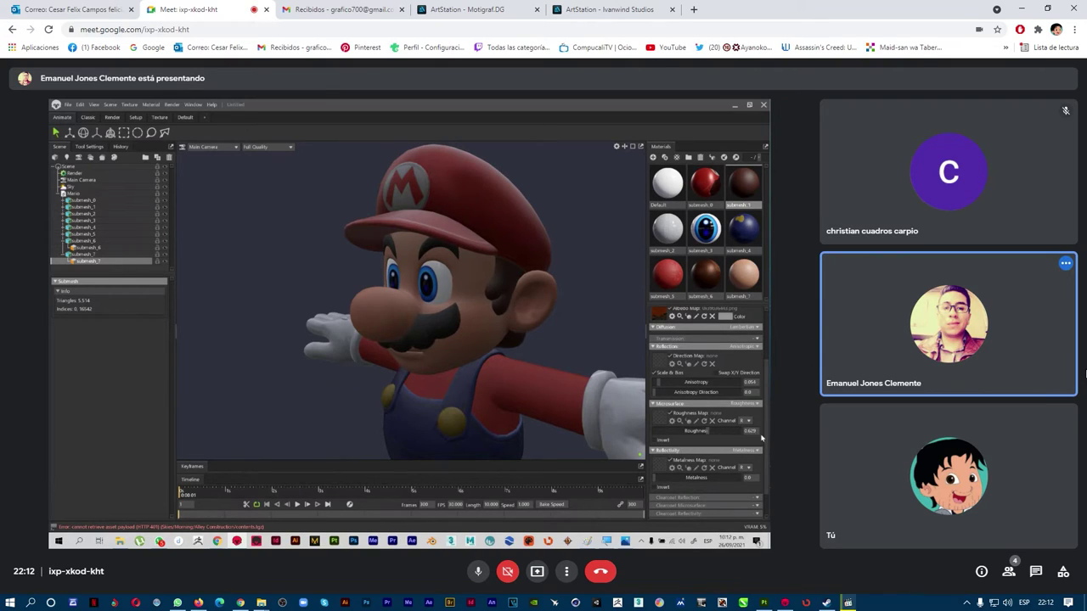
drag(707, 432, 743, 431)
drag(659, 382, 668, 386)
drag(546, 354, 643, 368)
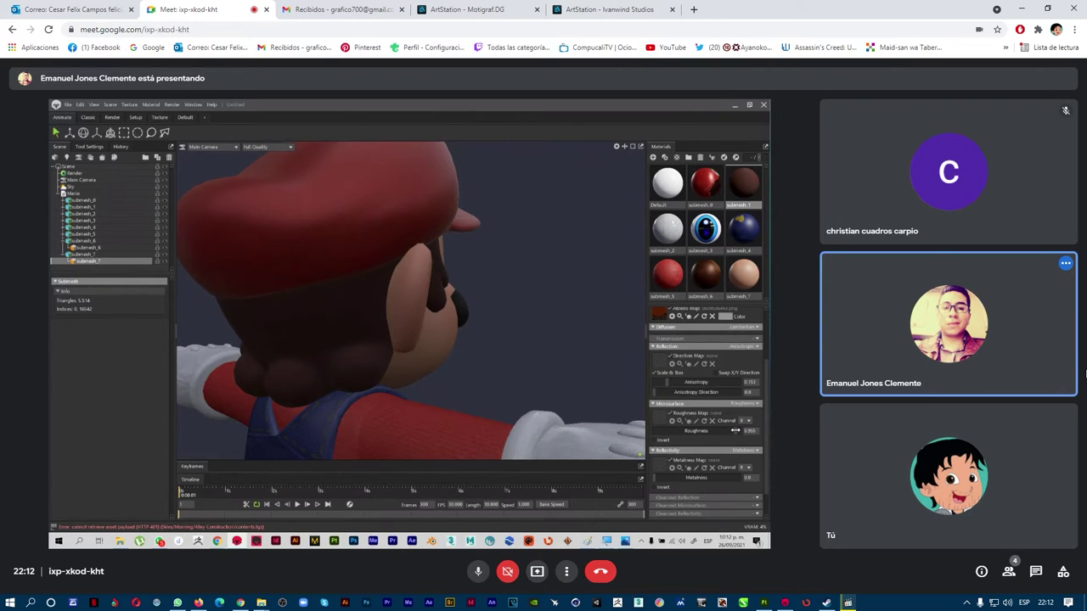
mouse_move(735, 430)
mouse_down()
mouse_move(708, 430)
mouse_move(747, 430)
mouse_move(696, 431)
mouse_move(733, 432)
mouse_up()
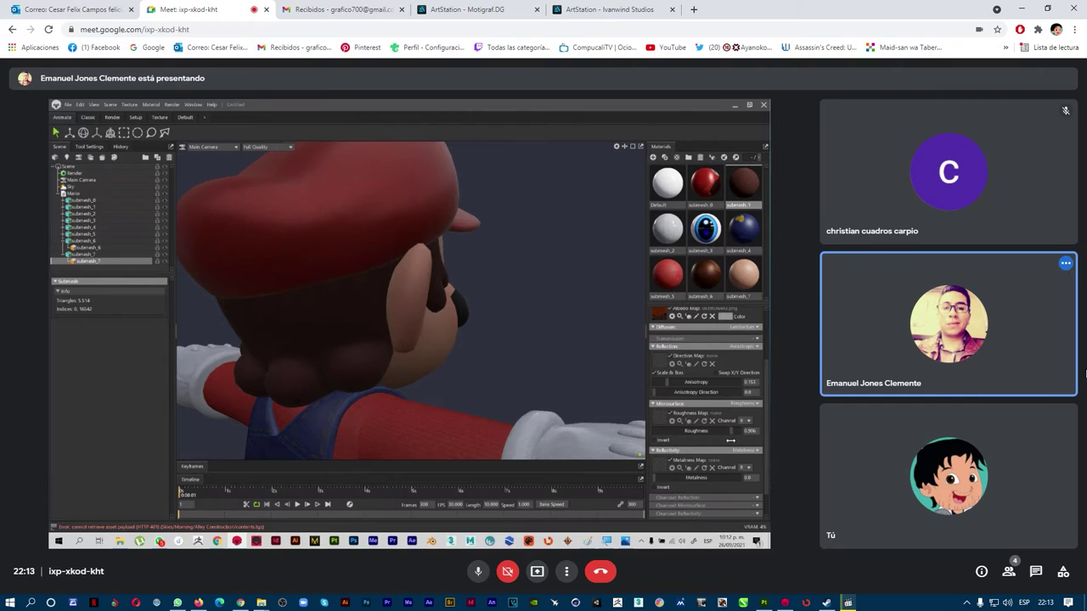
mouse_move(452, 319)
mouse_down()
mouse_move(502, 379)
mouse_move(448, 395)
mouse_move(507, 328)
mouse_move(468, 336)
mouse_move(347, 321)
mouse_move(439, 329)
mouse_up()
scroll(447, 396, down, 5)
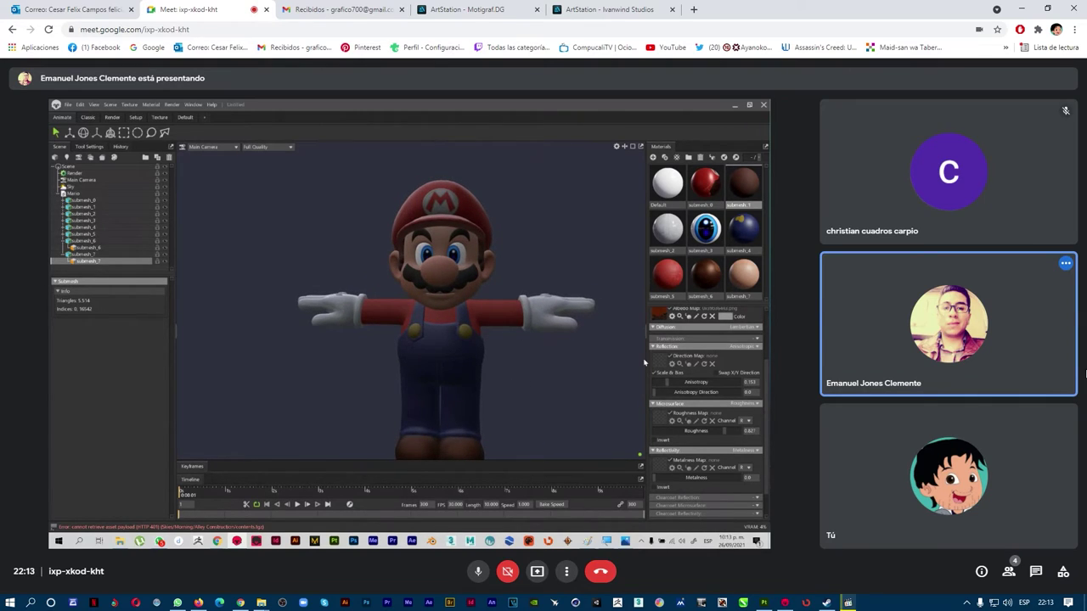
Step: Tint the albedo colour of the overalls material submesh_4 with a muted blue
click(744, 227)
click(724, 331)
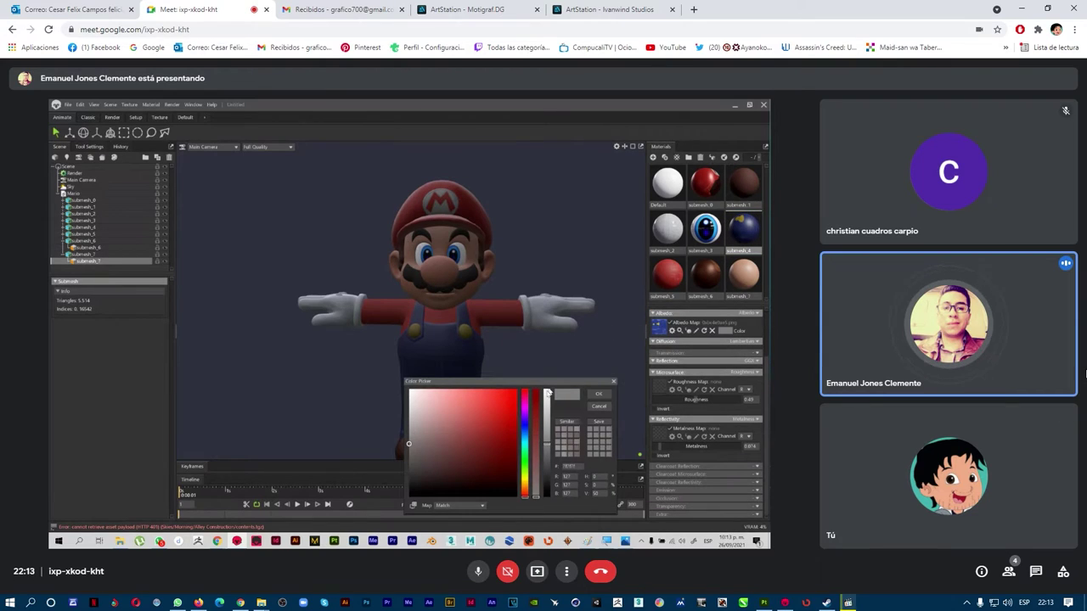
drag(548, 384, 599, 343)
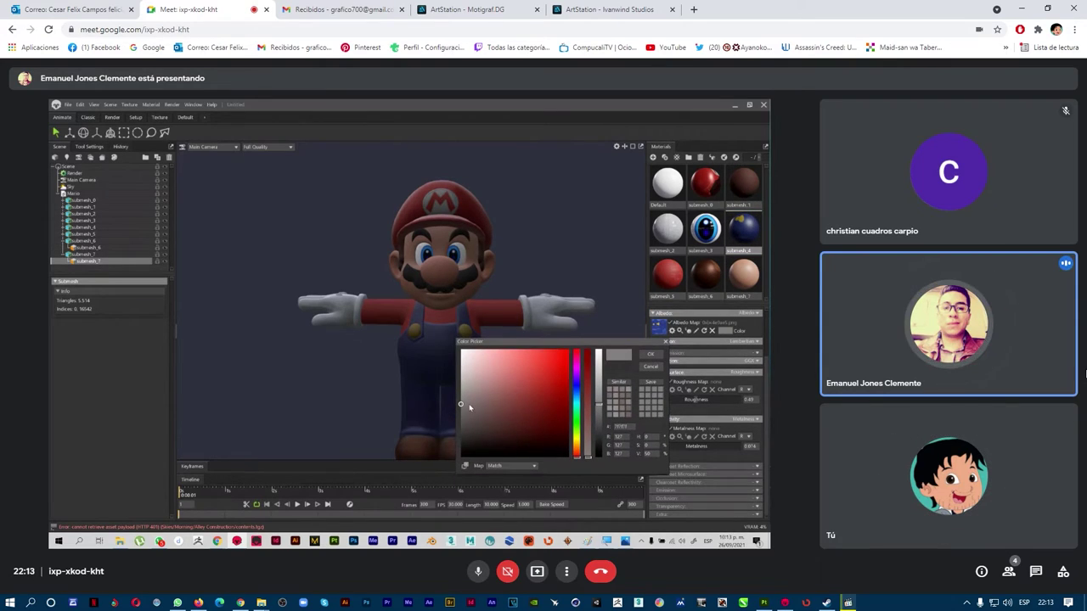
click(579, 389)
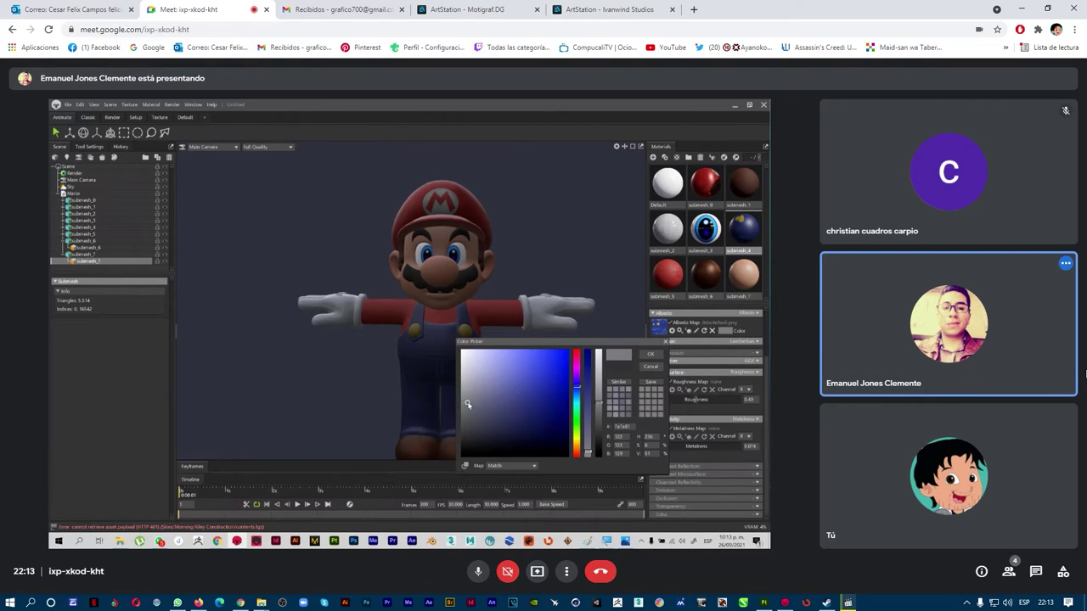
drag(479, 403, 494, 400)
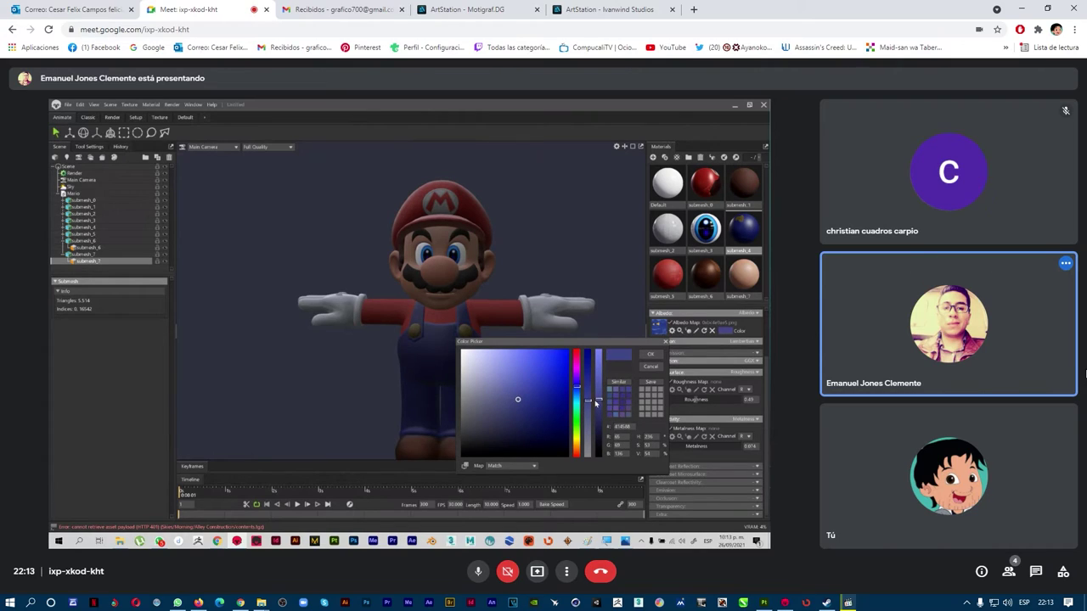
drag(517, 400, 501, 400)
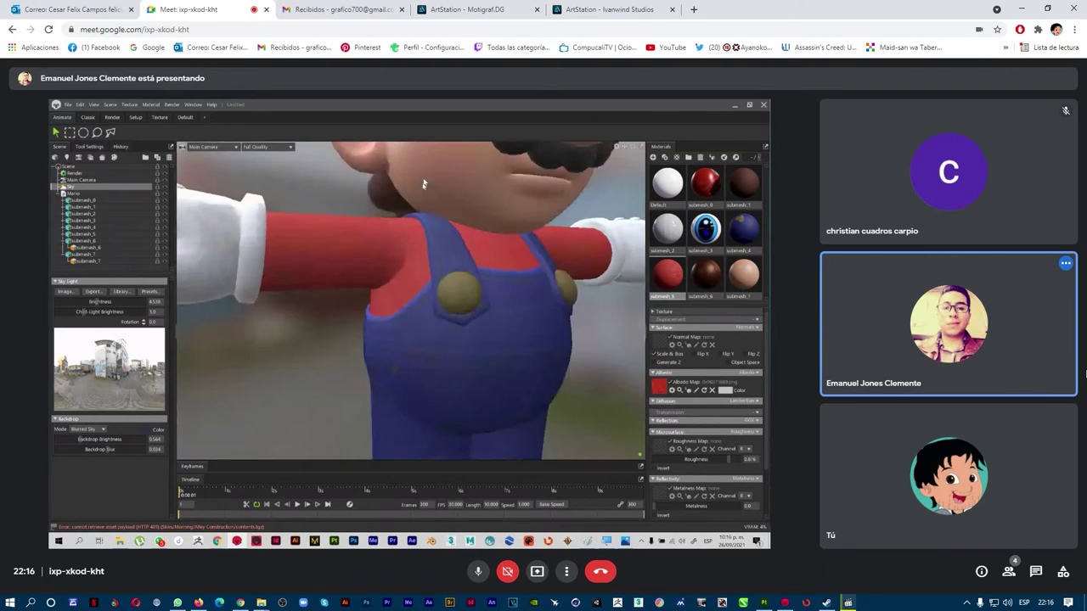
Step: Mute and unmute the microphone in the Meet call
key(shift+F10)
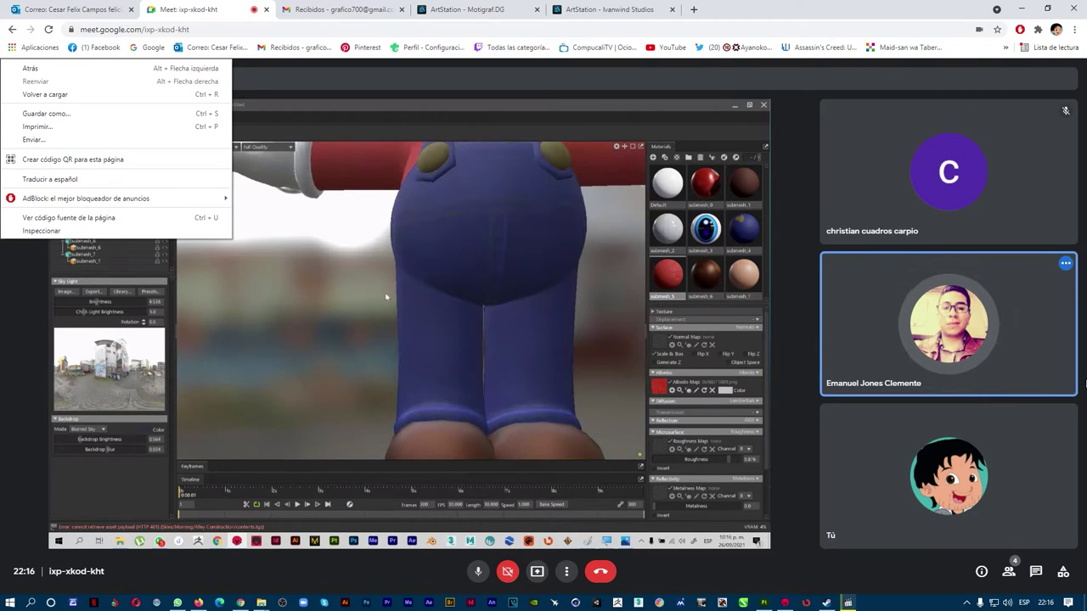
click(478, 572)
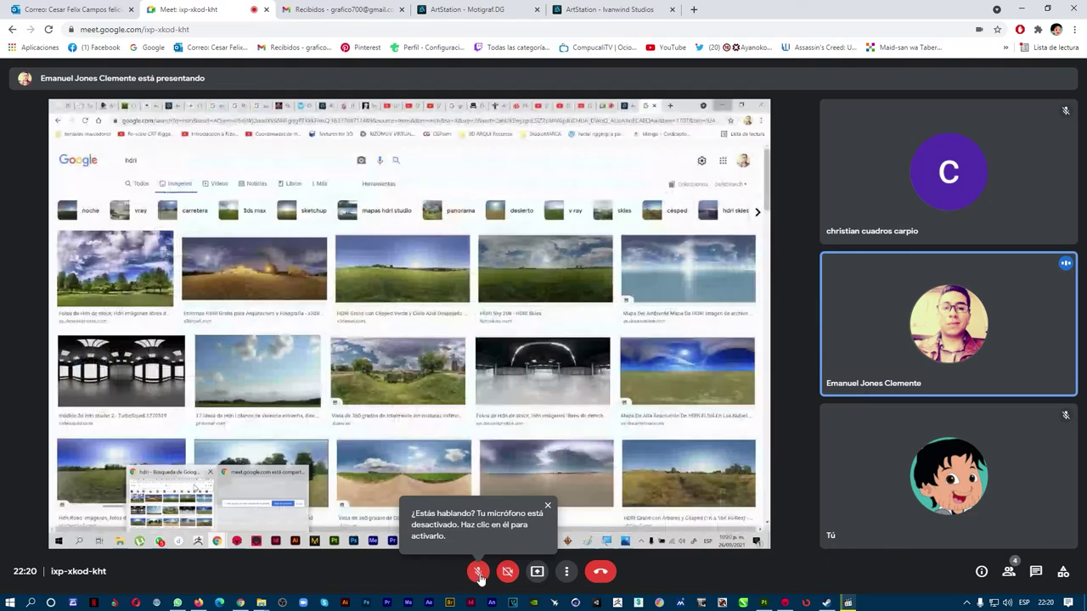
click(479, 574)
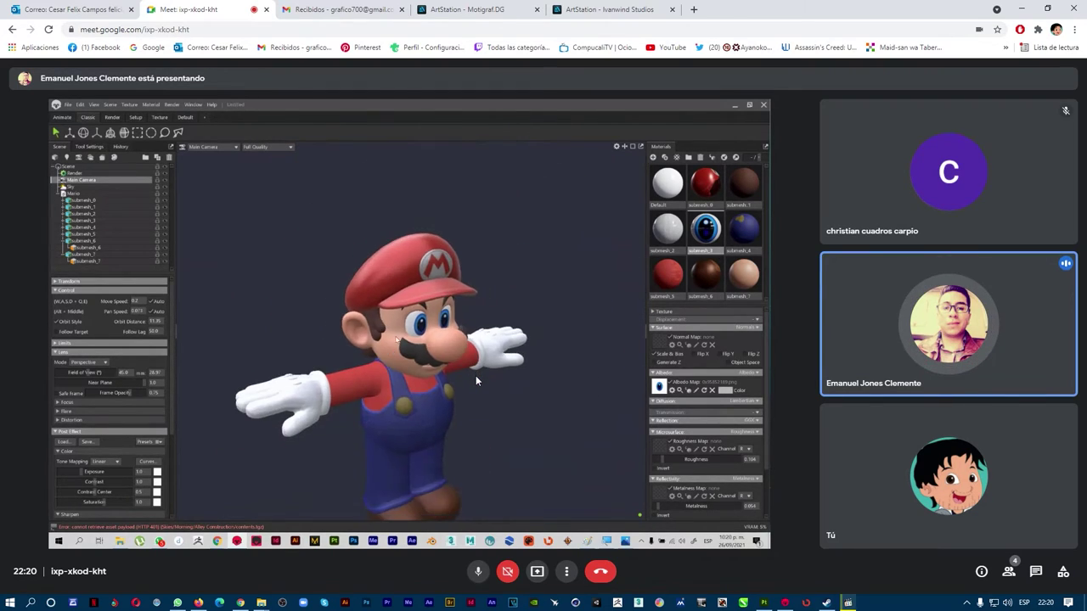
Step: Review the eye material's albedo, roughness and metalness settings and view the Mario model from both sides
mouse_move(222, 603)
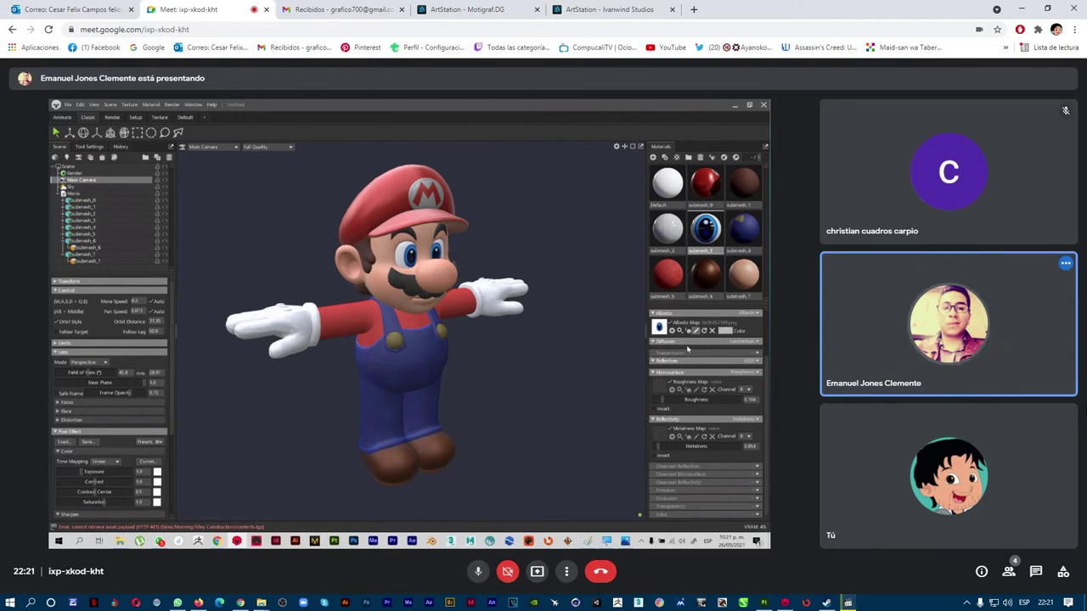
scroll(665, 348, up, 3)
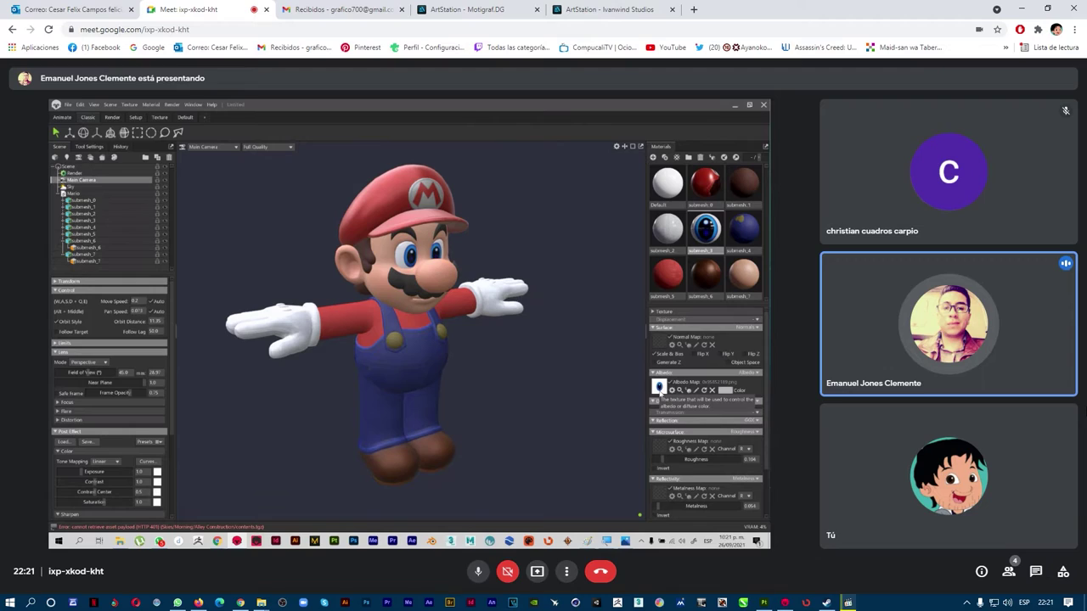
scroll(659, 400, down, 3)
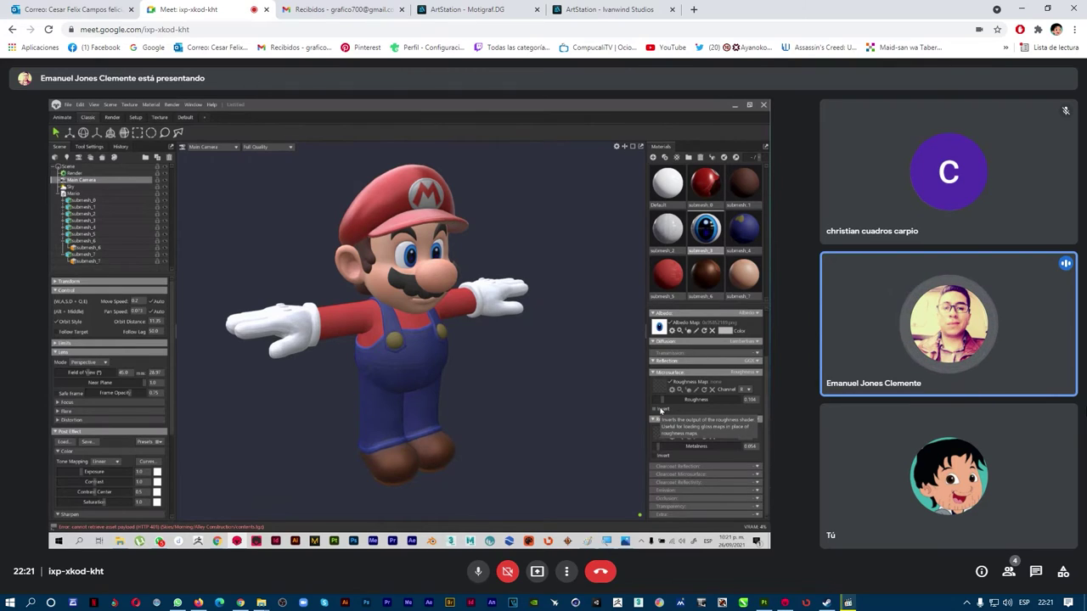
drag(540, 368, 451, 362)
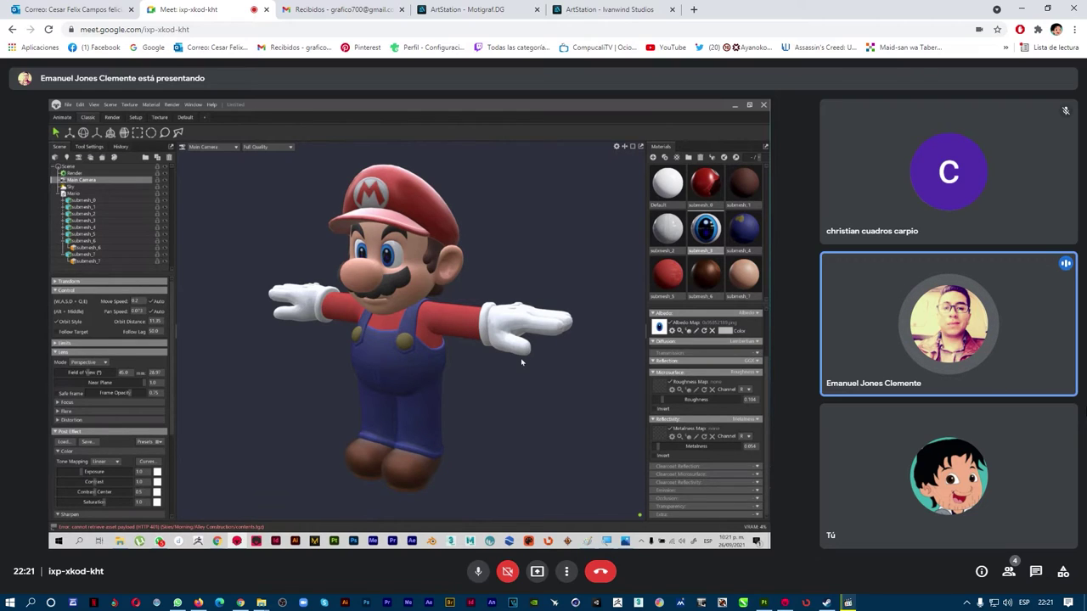
drag(472, 424, 526, 422)
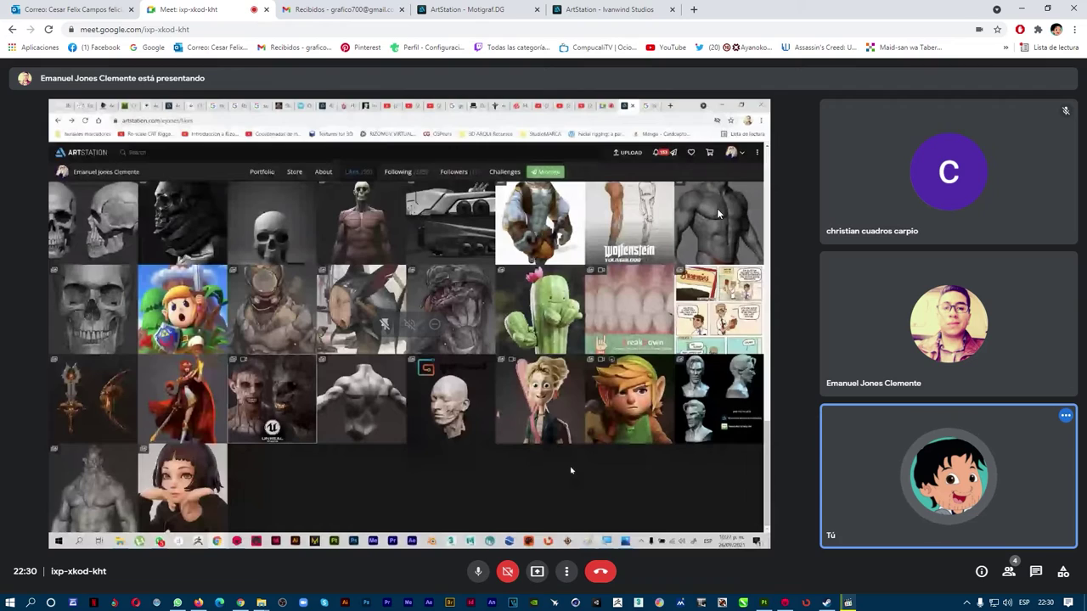
Step: Reload the Meet page and rejoin the class call with the camera turned off
click(49, 29)
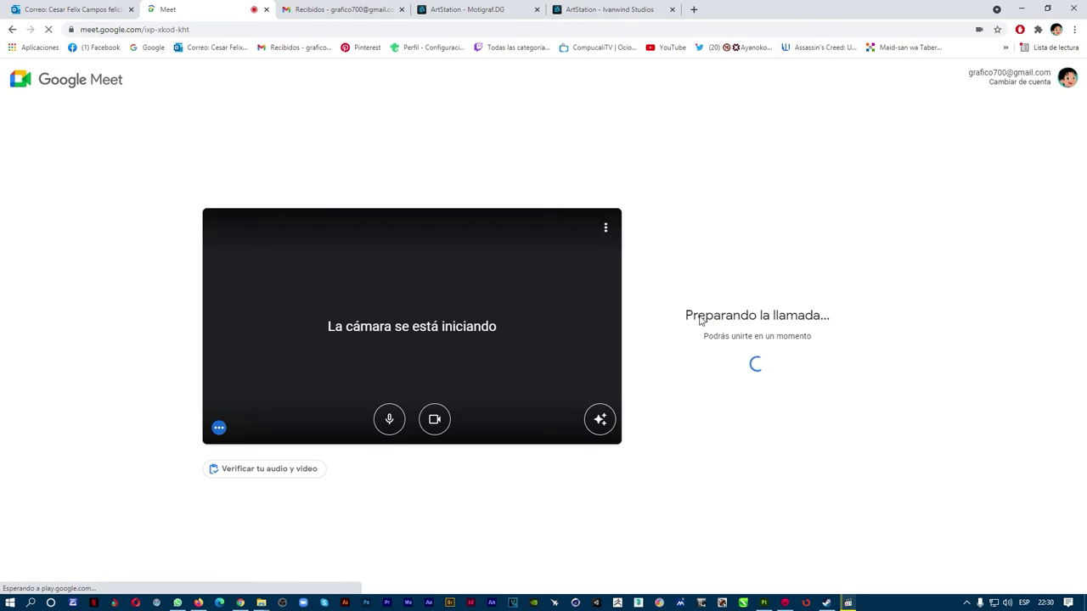
click(712, 342)
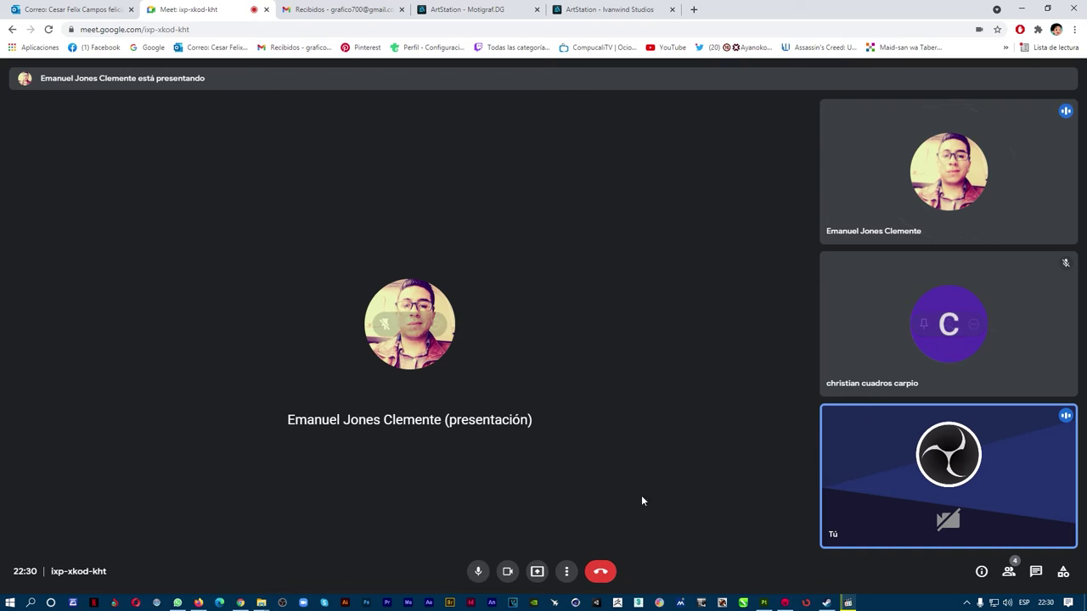
click(508, 572)
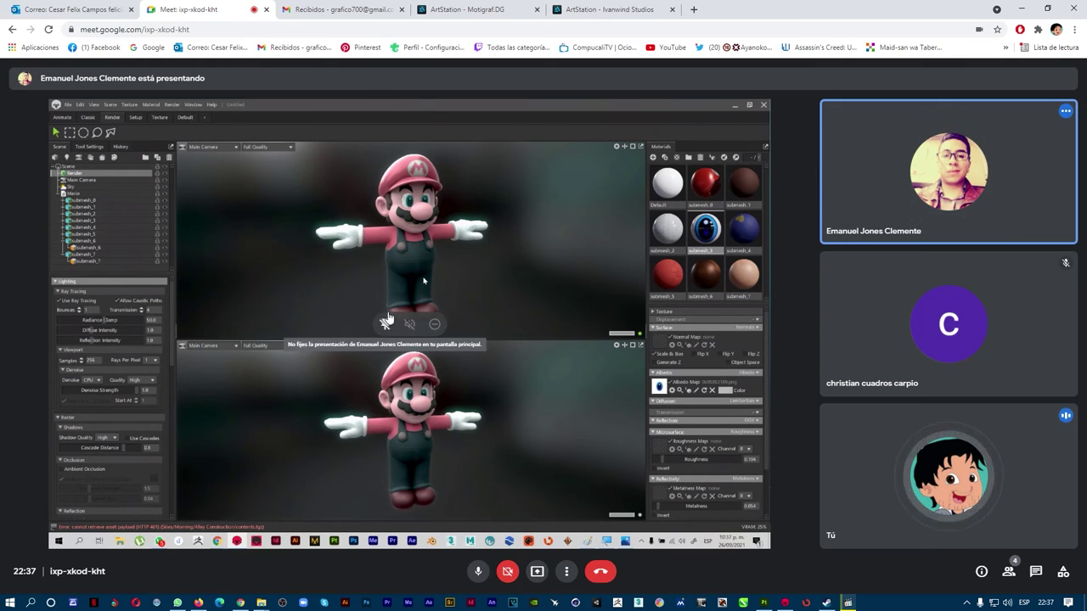
Step: Switch to Marmoset Toolbag and toggle ray tracing on and back off for the untextured Mario scene
mouse_move(421, 306)
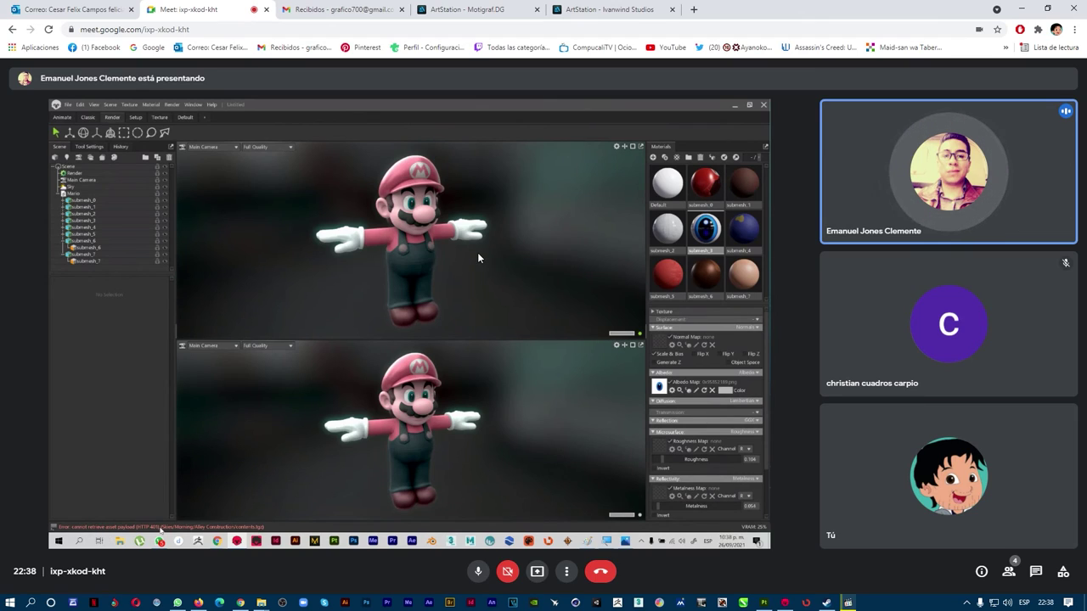
mouse_move(787, 604)
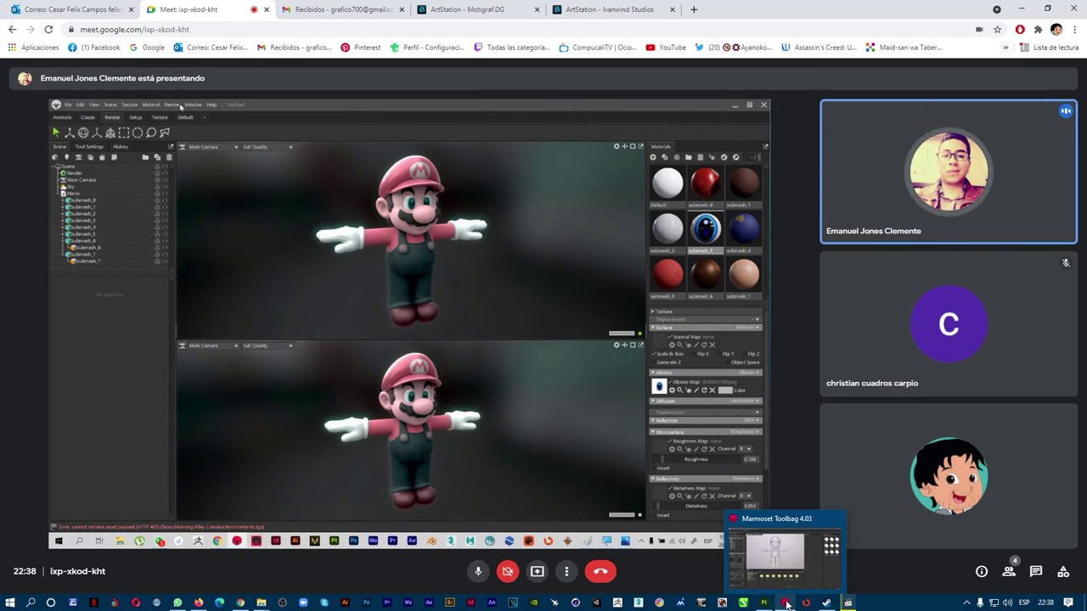
click(787, 603)
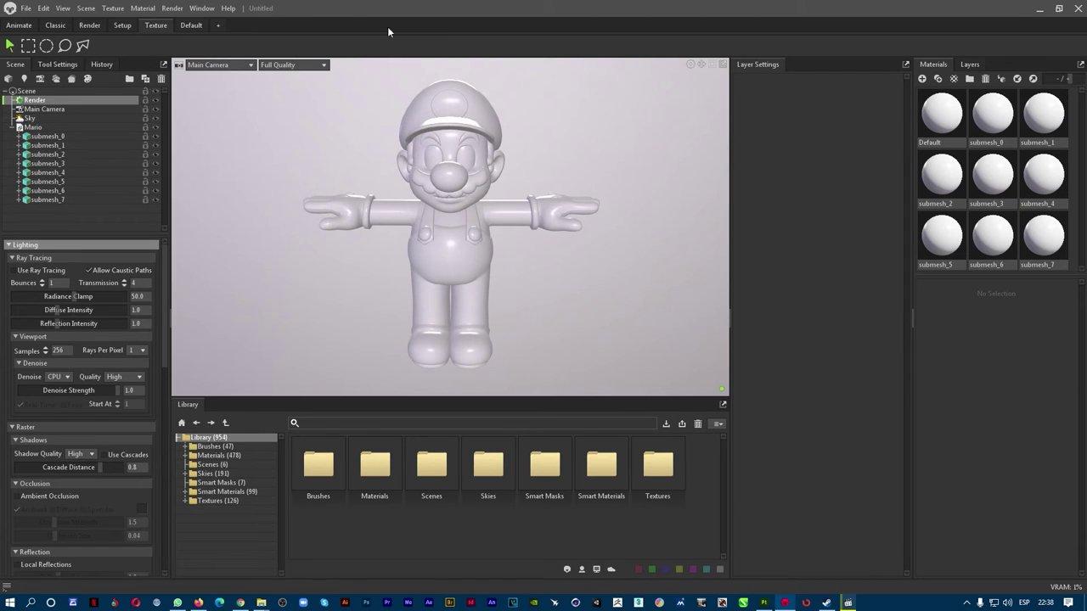
click(177, 10)
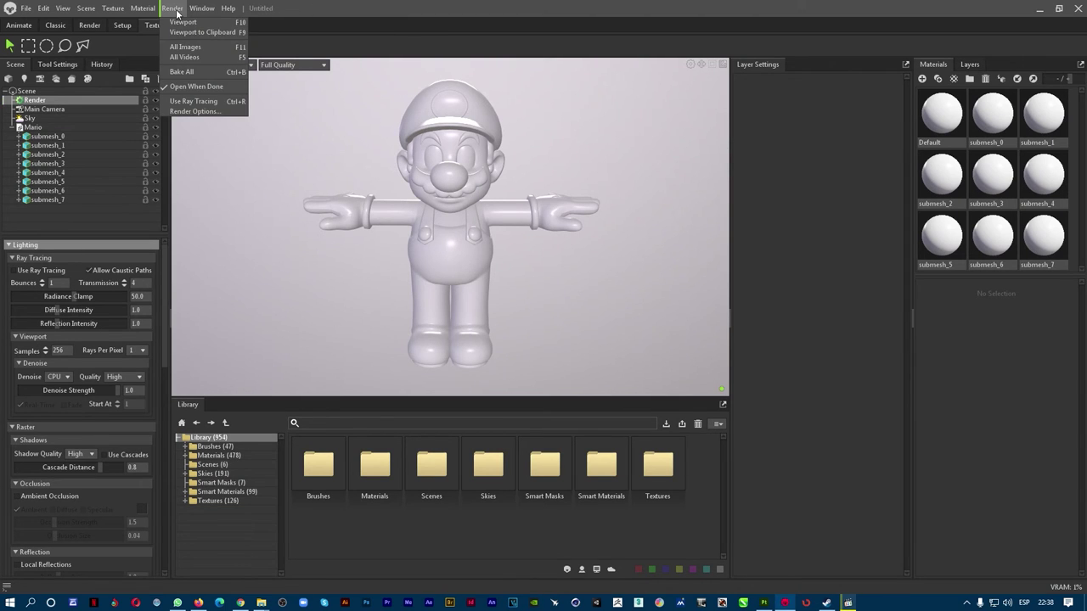
click(191, 102)
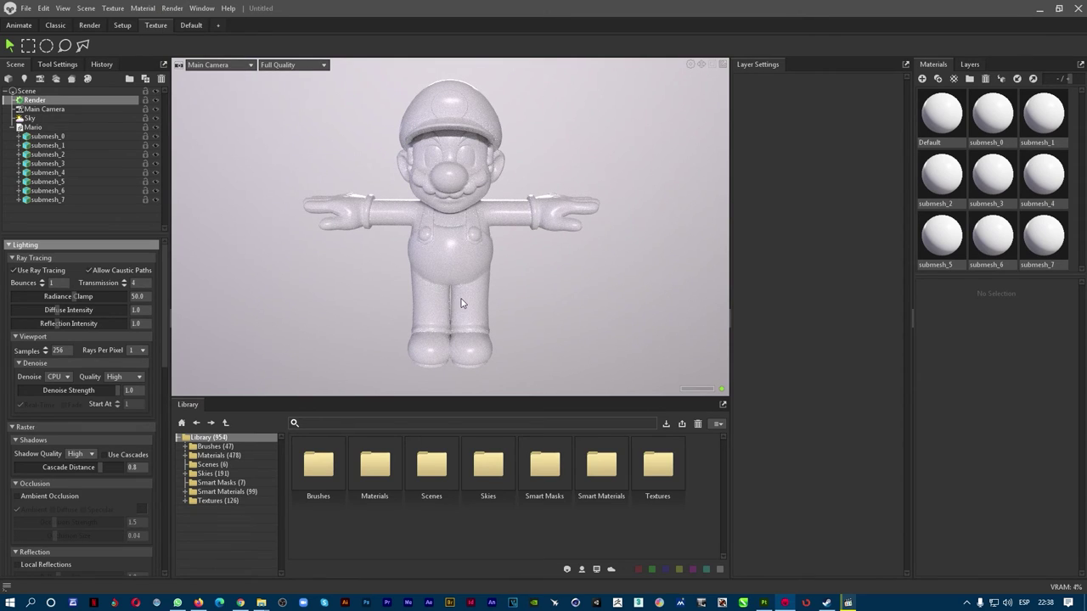
click(172, 9)
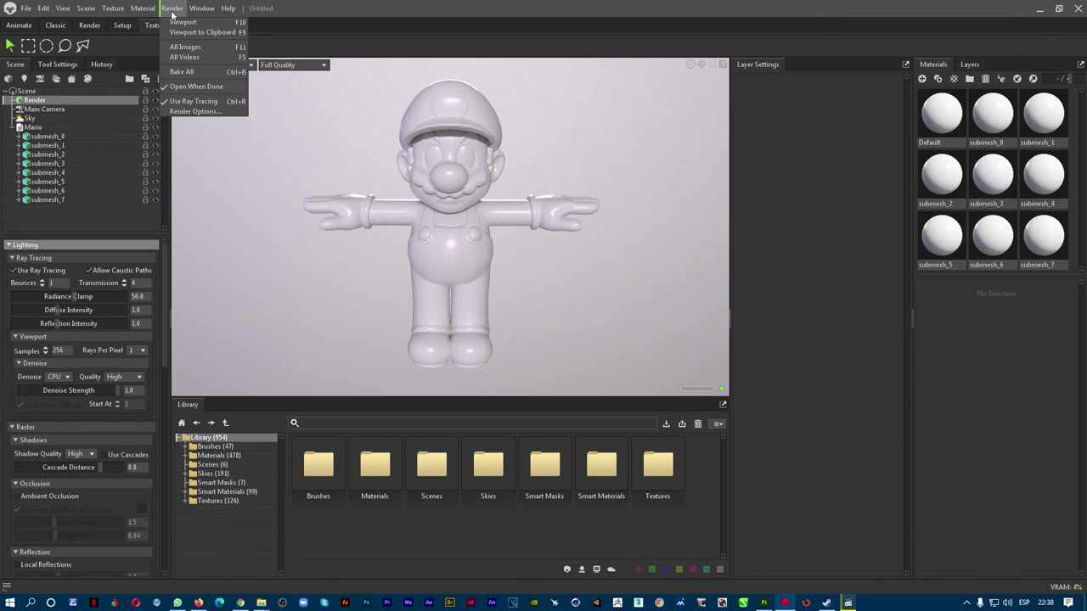
click(187, 102)
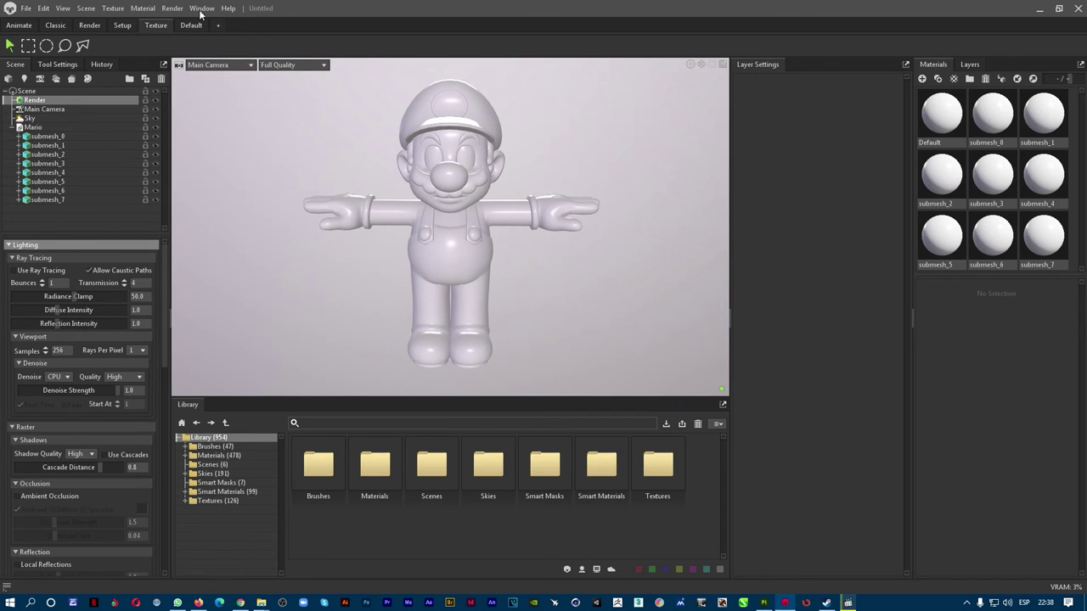
Step: Open the scene's Render Options in Marmoset Toolbag and return to the Meet call in Chrome
click(172, 8)
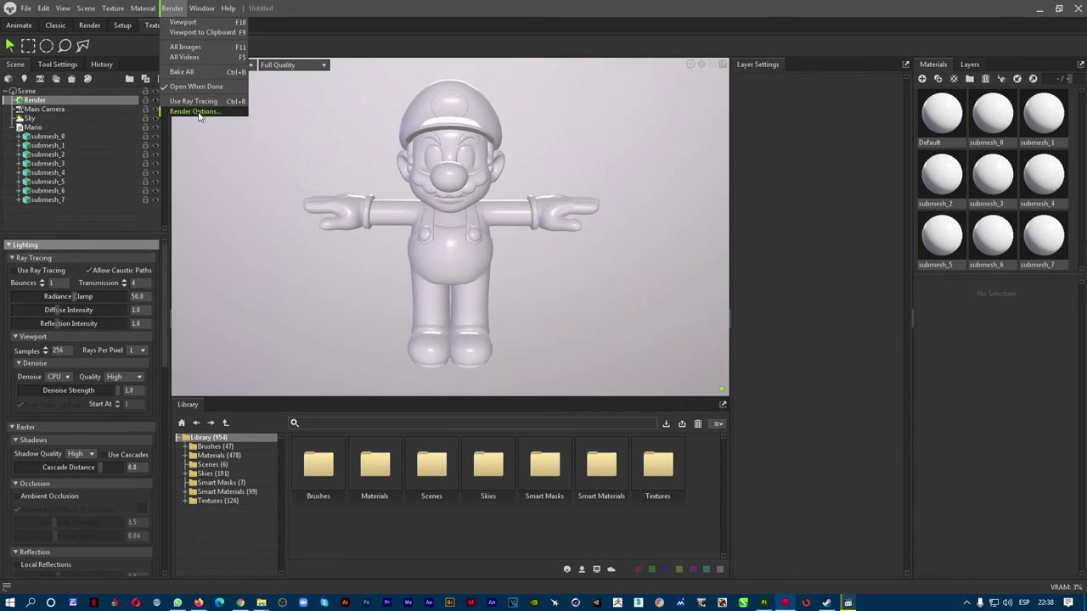
click(203, 121)
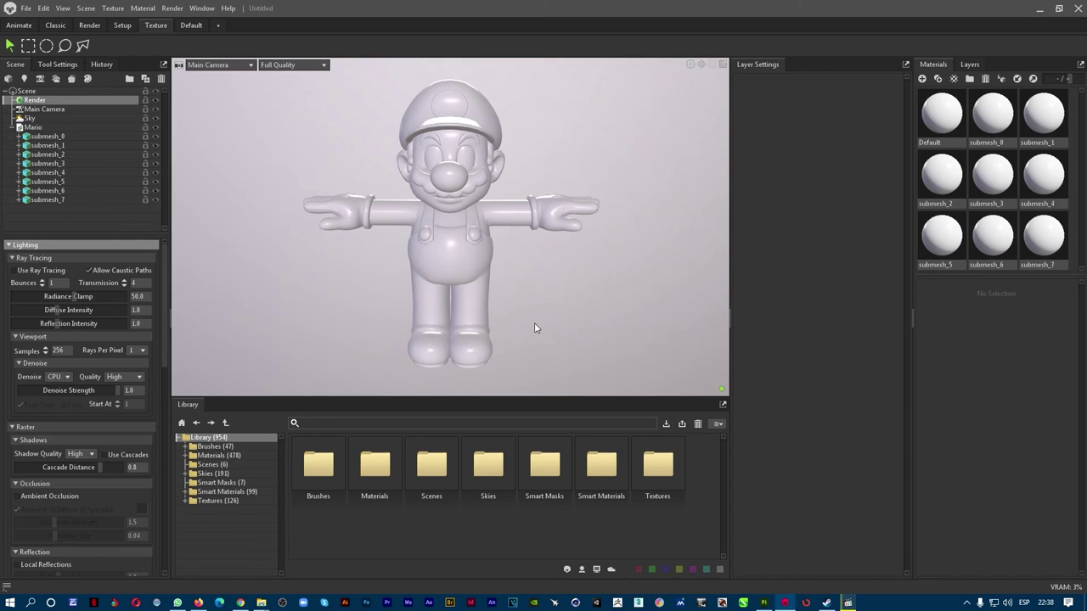
click(230, 8)
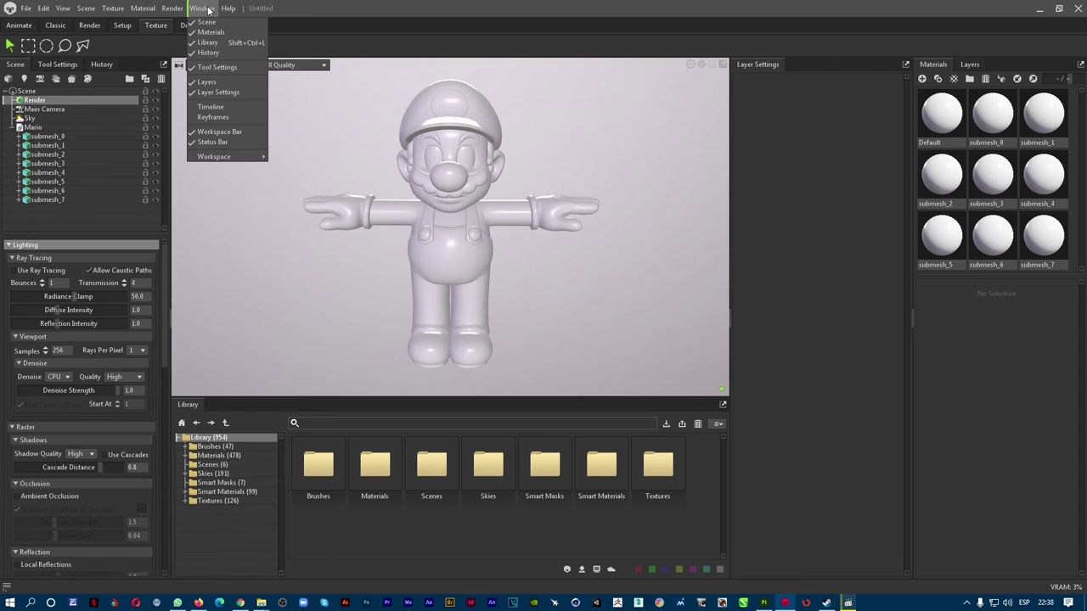
mouse_move(173, 8)
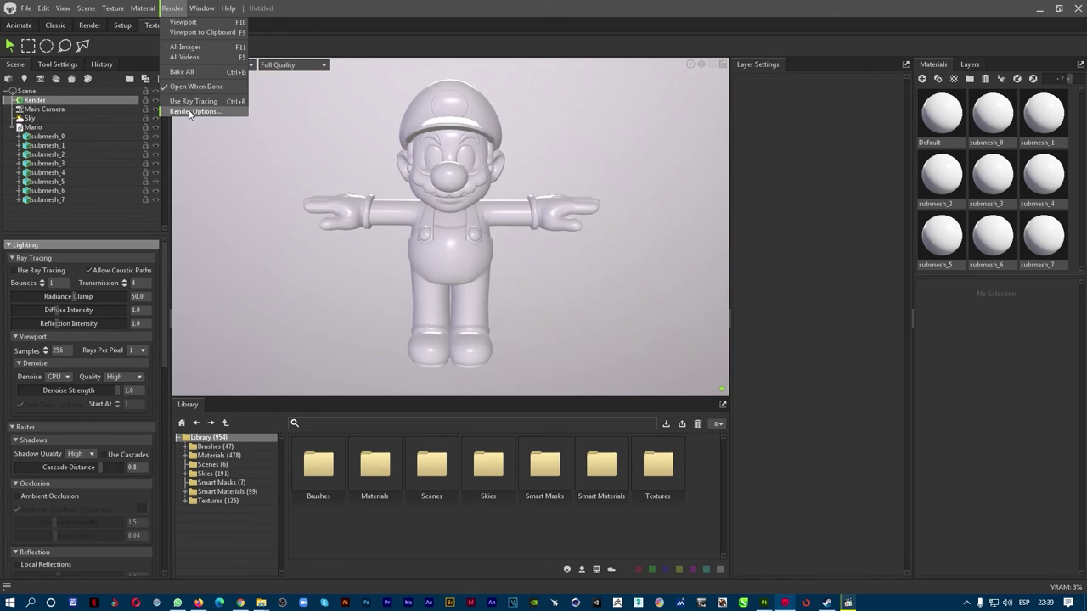
click(188, 111)
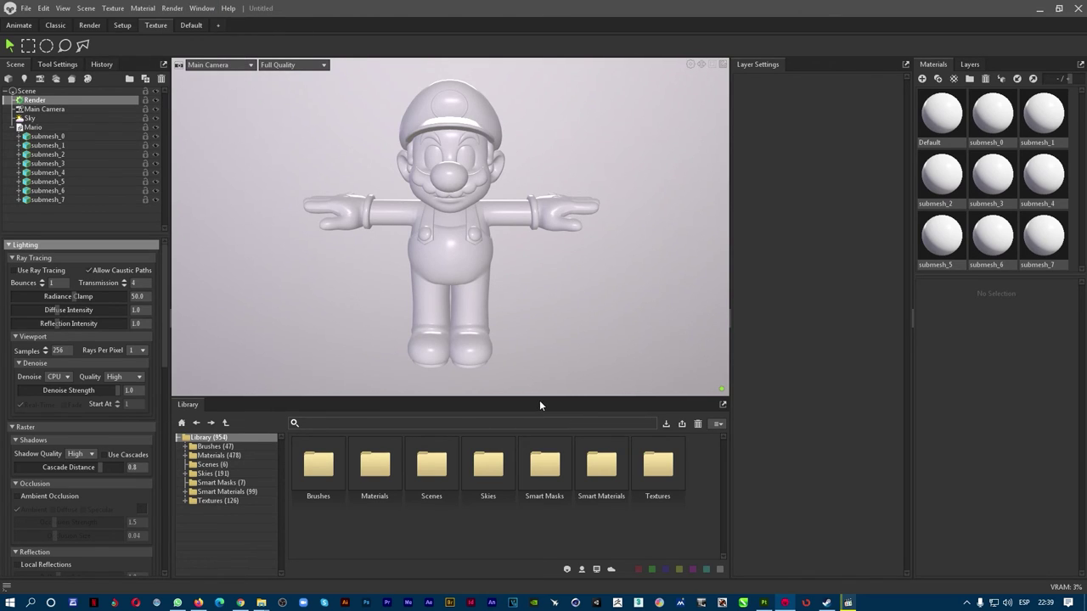
click(240, 602)
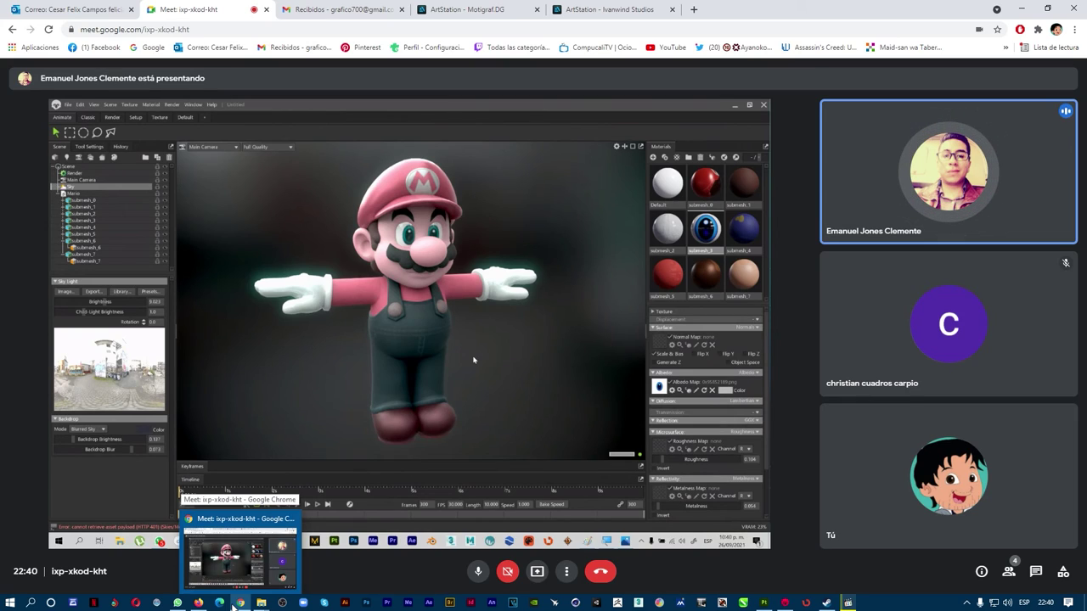
Step: Switch to WhatsApp and view the ¥°CULTURA_DE_OTAKUS°¥ group and the unread chat from the contact who shared a TikTok link
mouse_move(194, 604)
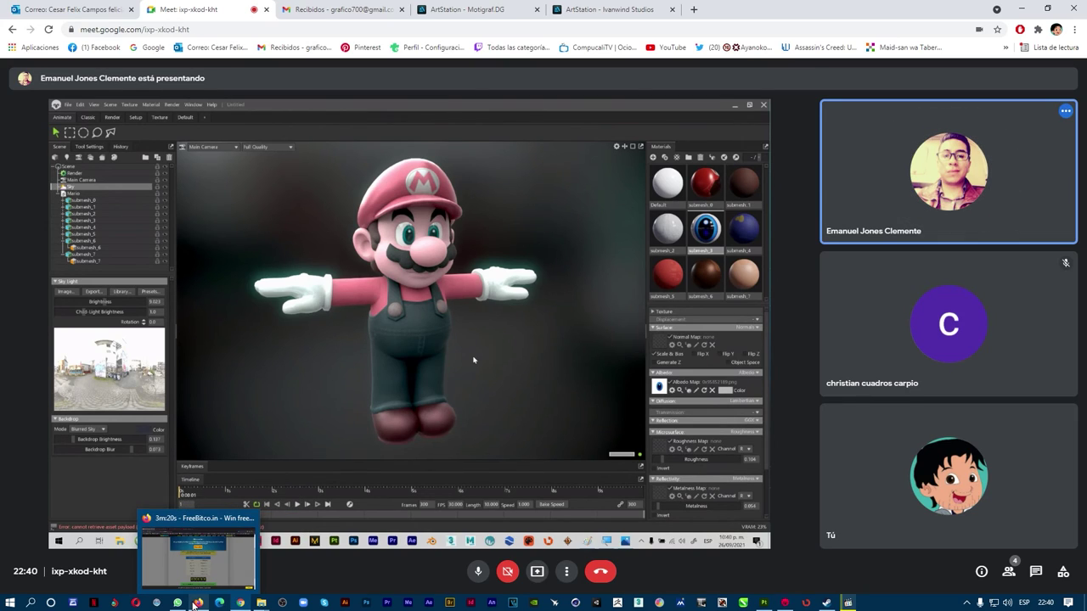
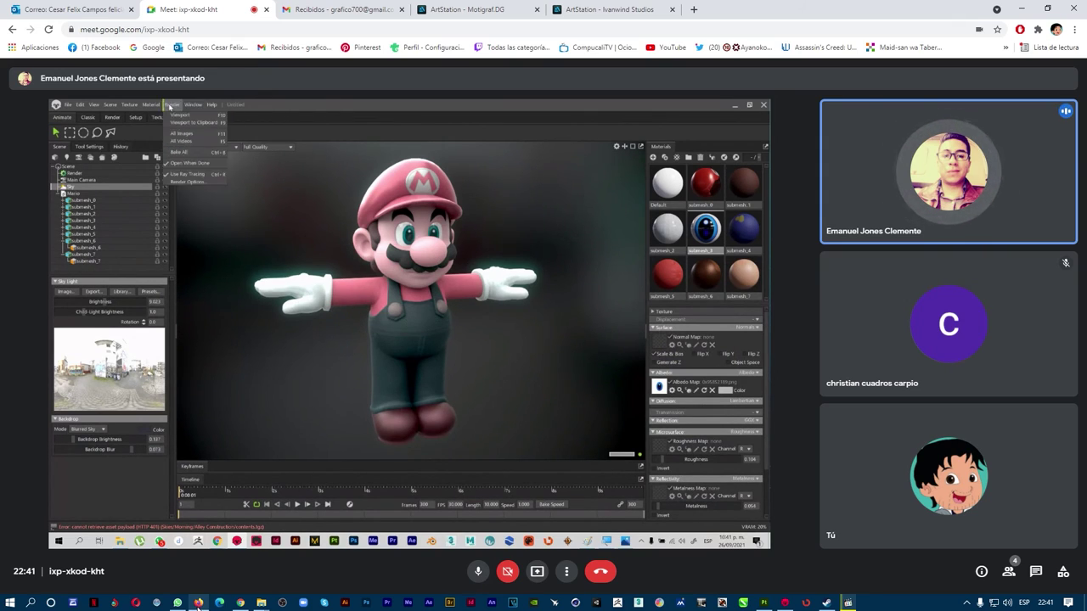
mouse_move(198, 603)
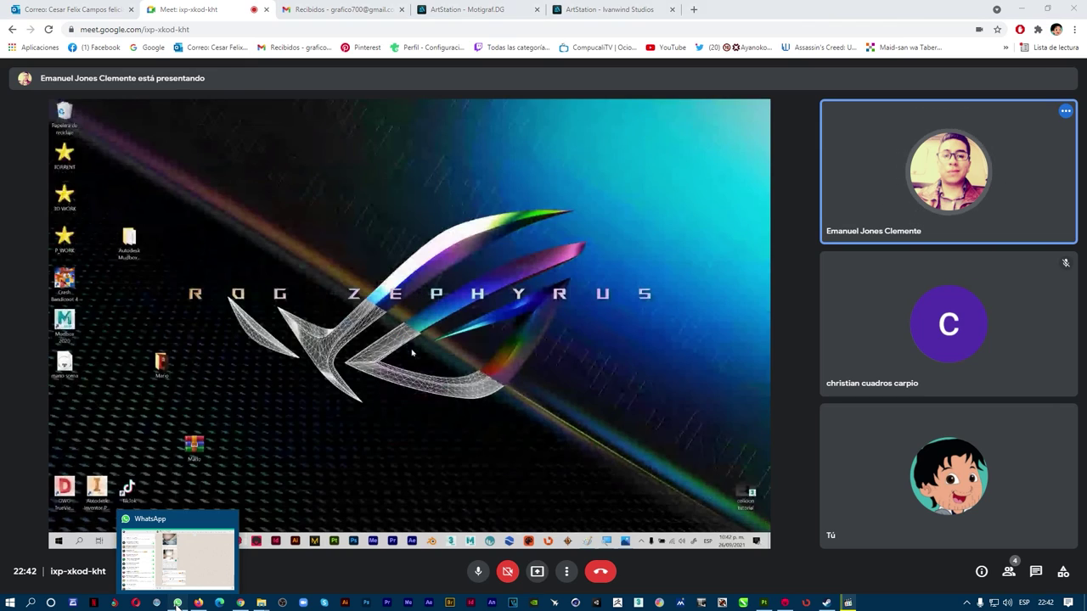
click(177, 604)
click(76, 213)
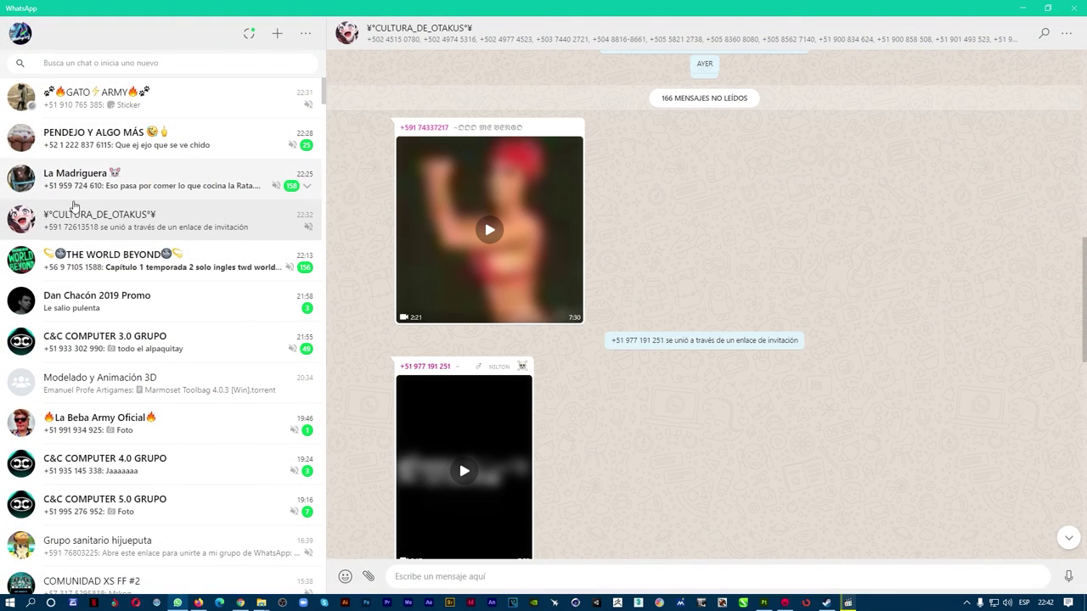
click(87, 310)
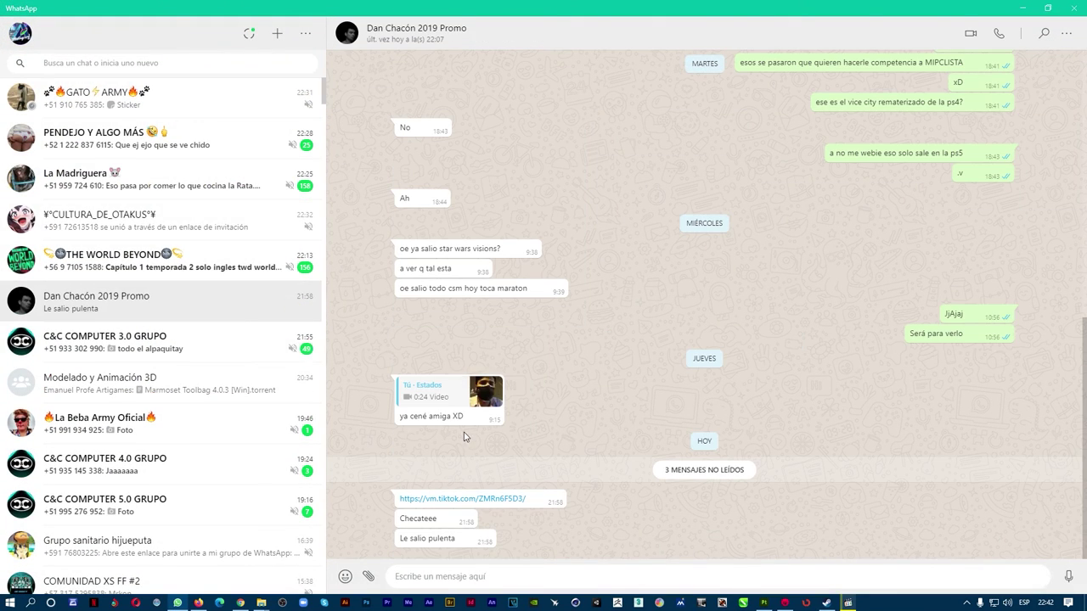
Step: View the TikTok video shared in the chat, declining push notifications, and return to the Meet call in Chrome
click(501, 500)
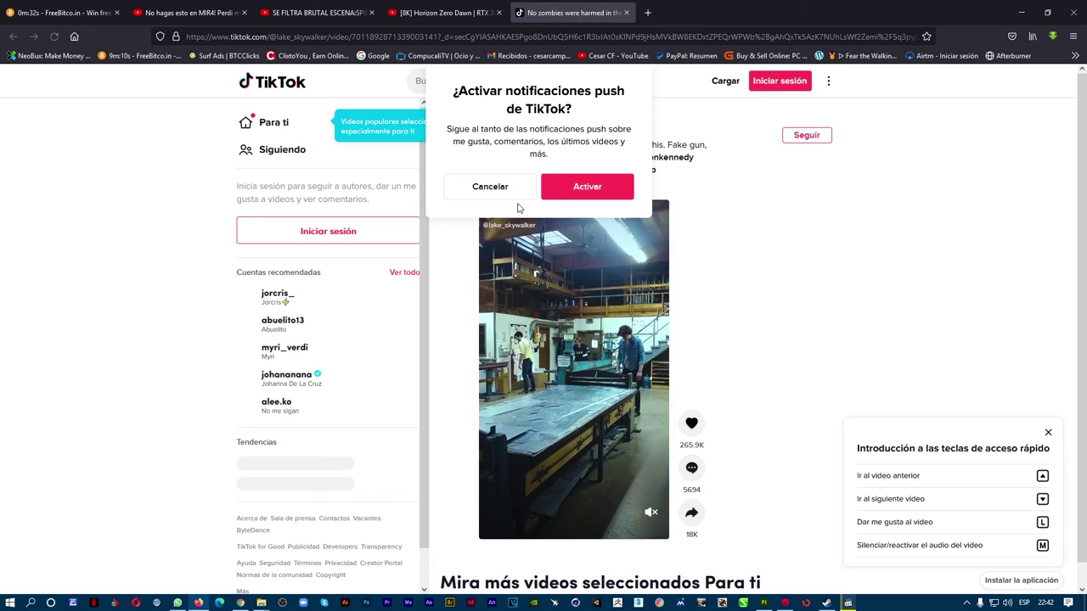
click(519, 196)
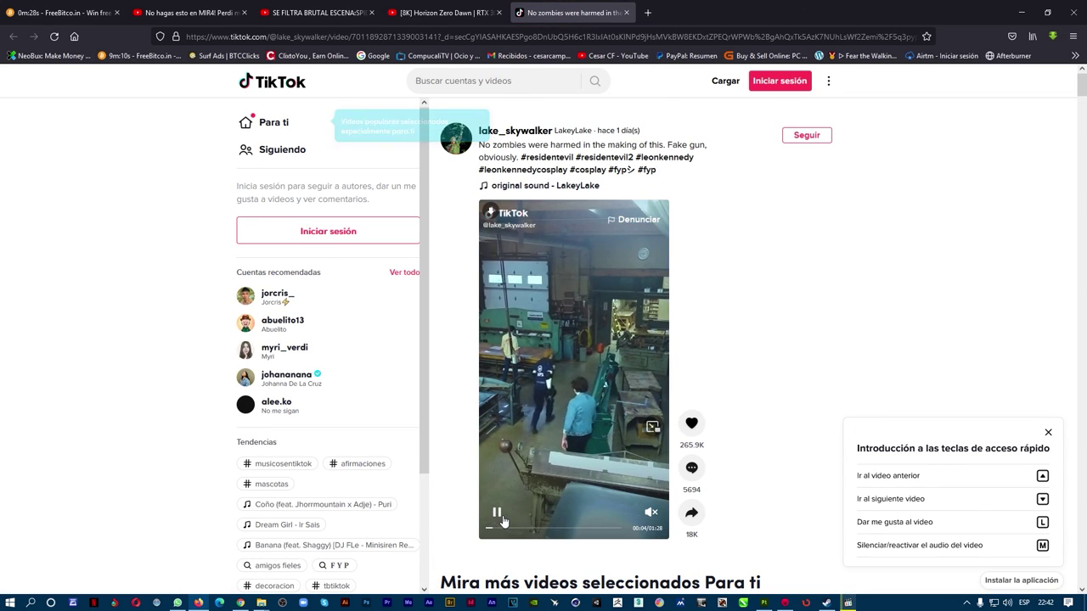
click(242, 603)
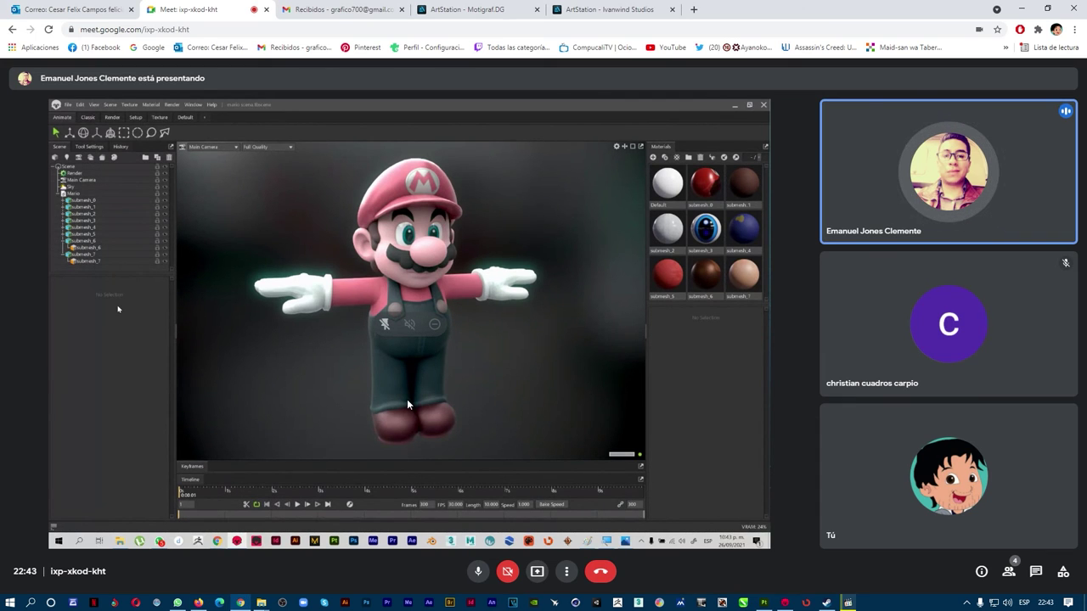